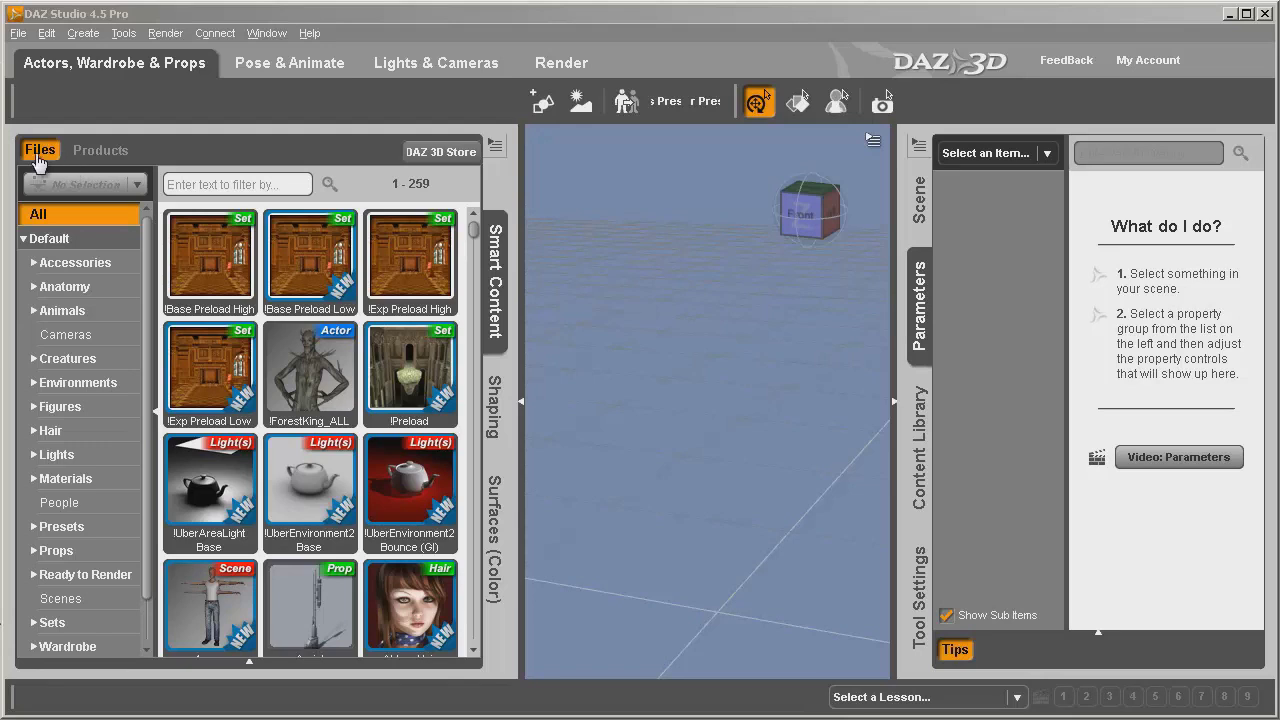
Step: Load the base Genesis figure into the empty scene from the Figures content category
click(34, 407)
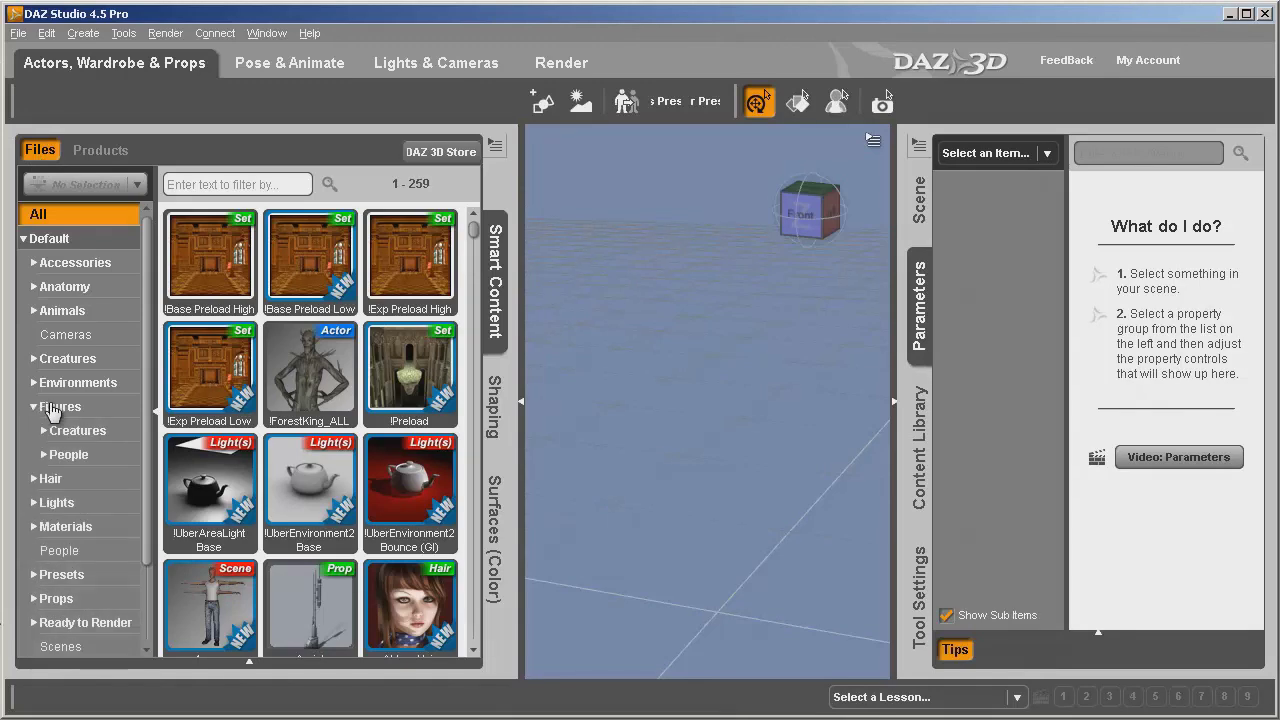
click(42, 408)
double_click(215, 371)
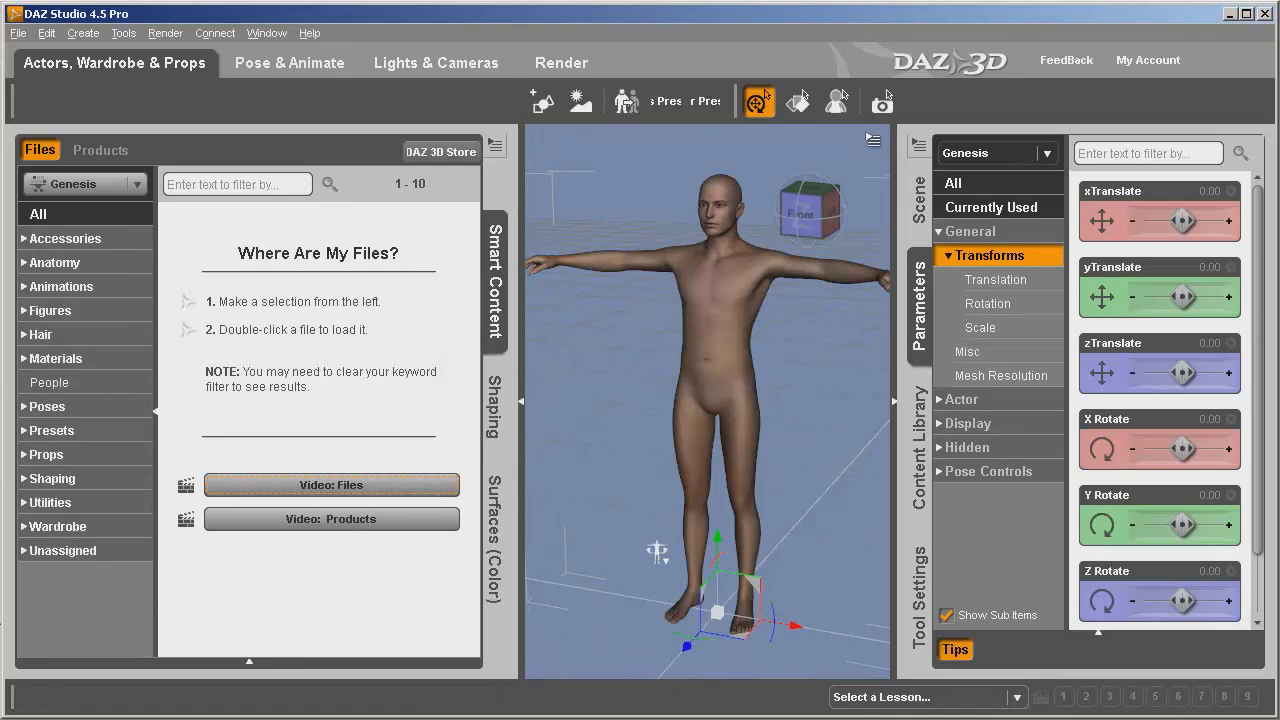
Step: Dress the Genesis figure with BG_pants, BG_tshirt, BG_shoes and BG_holster from the Bad Guy for Genesis product
click(103, 151)
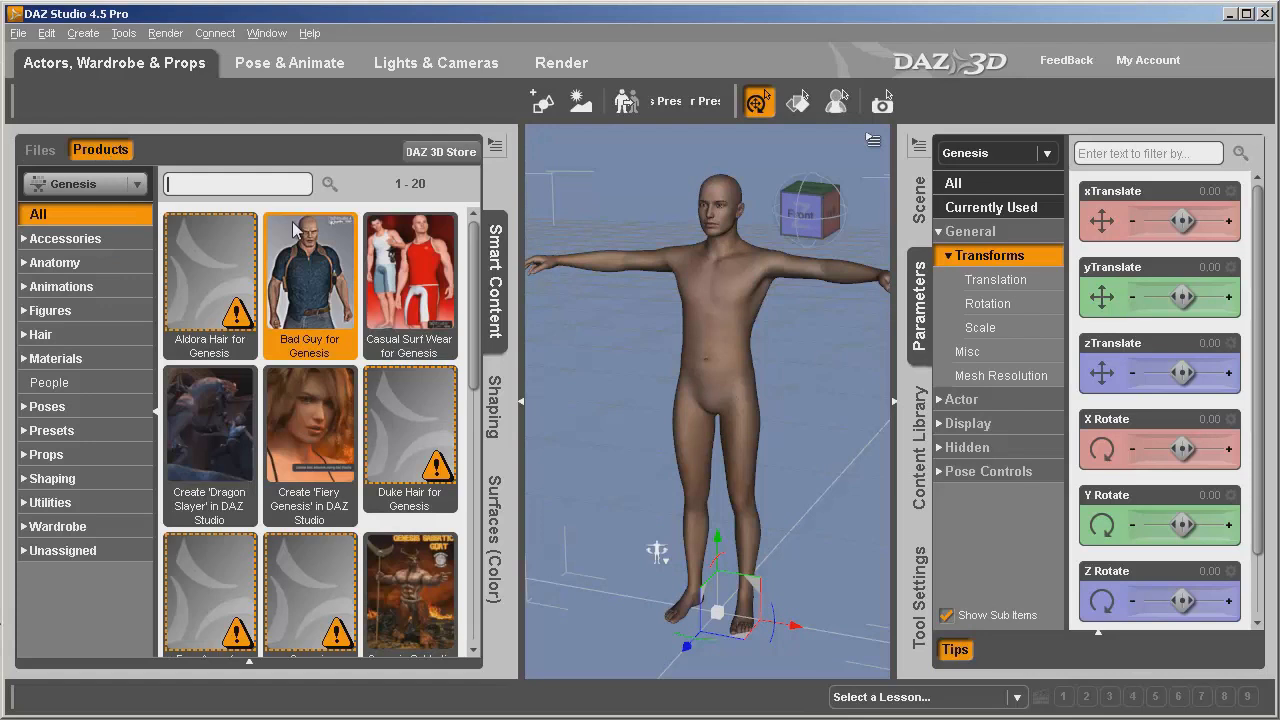
double_click(325, 287)
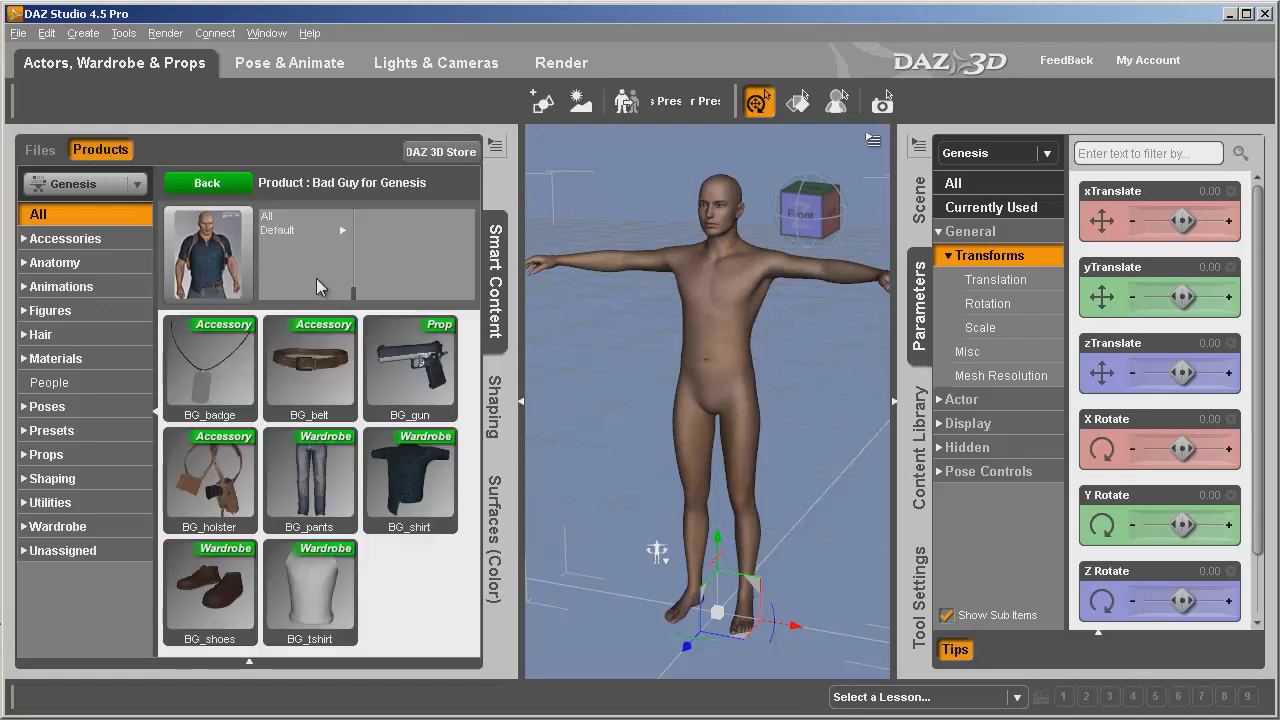
double_click(320, 474)
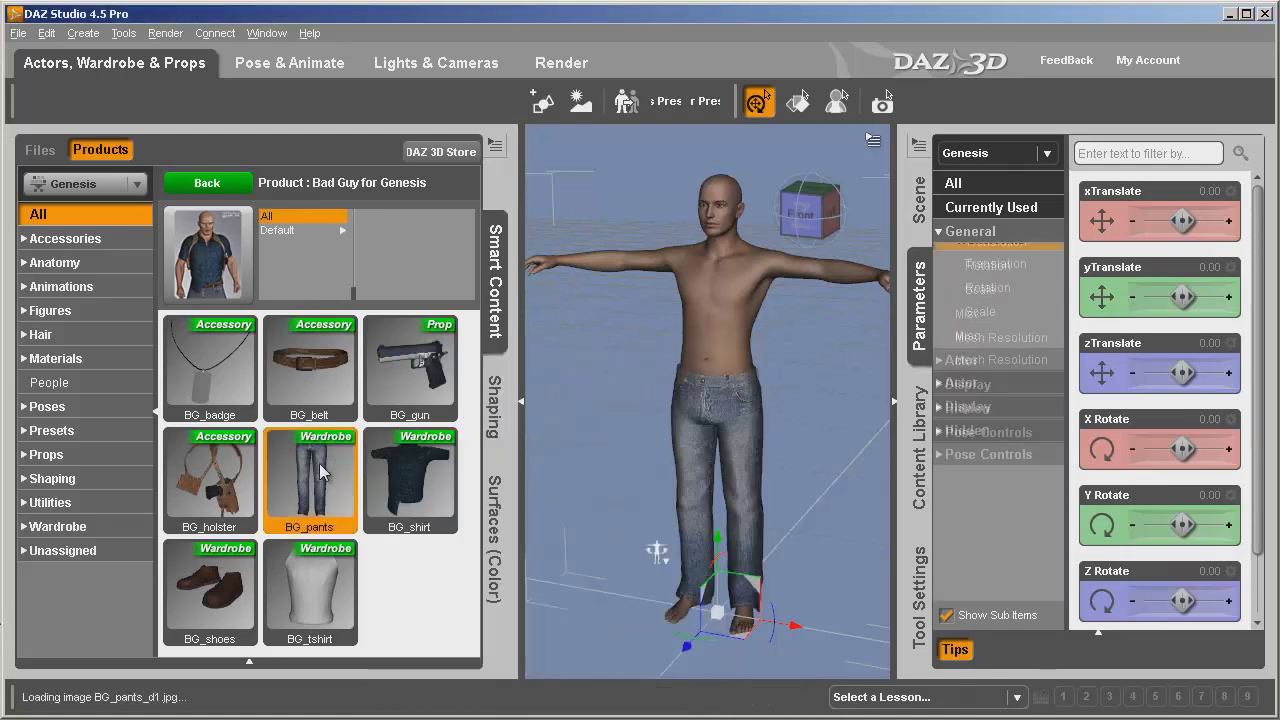
double_click(318, 584)
double_click(210, 588)
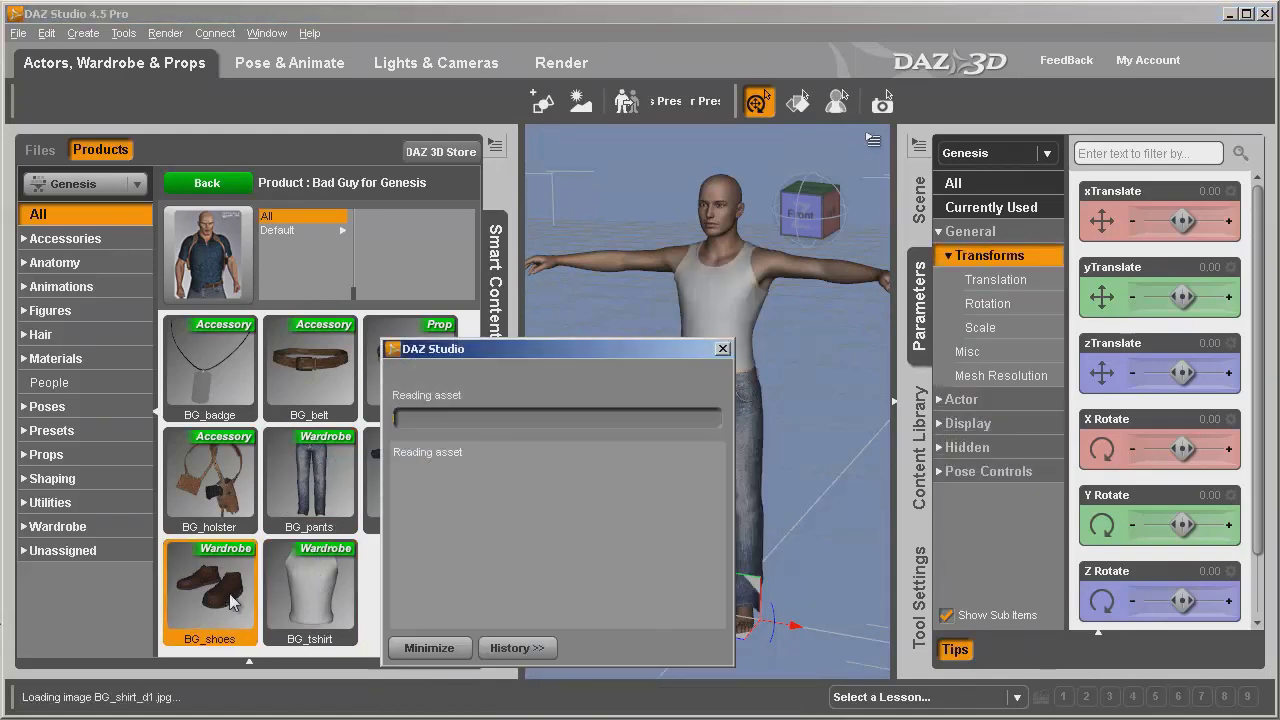
double_click(213, 492)
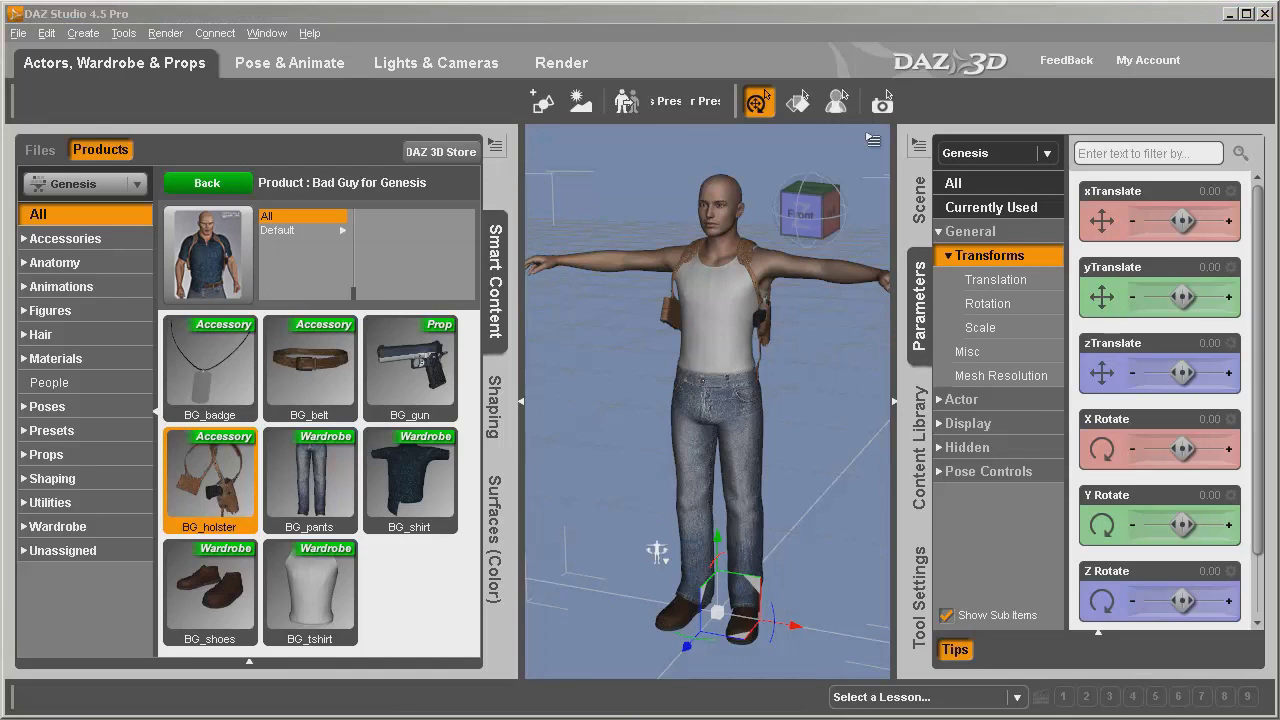
Step: Apply the Genesis-to-iClone FaceKey Map file from the Daz Auto Convert folder to the figure, adding the extra frames to the timeline
drag(494, 290, 426, 44)
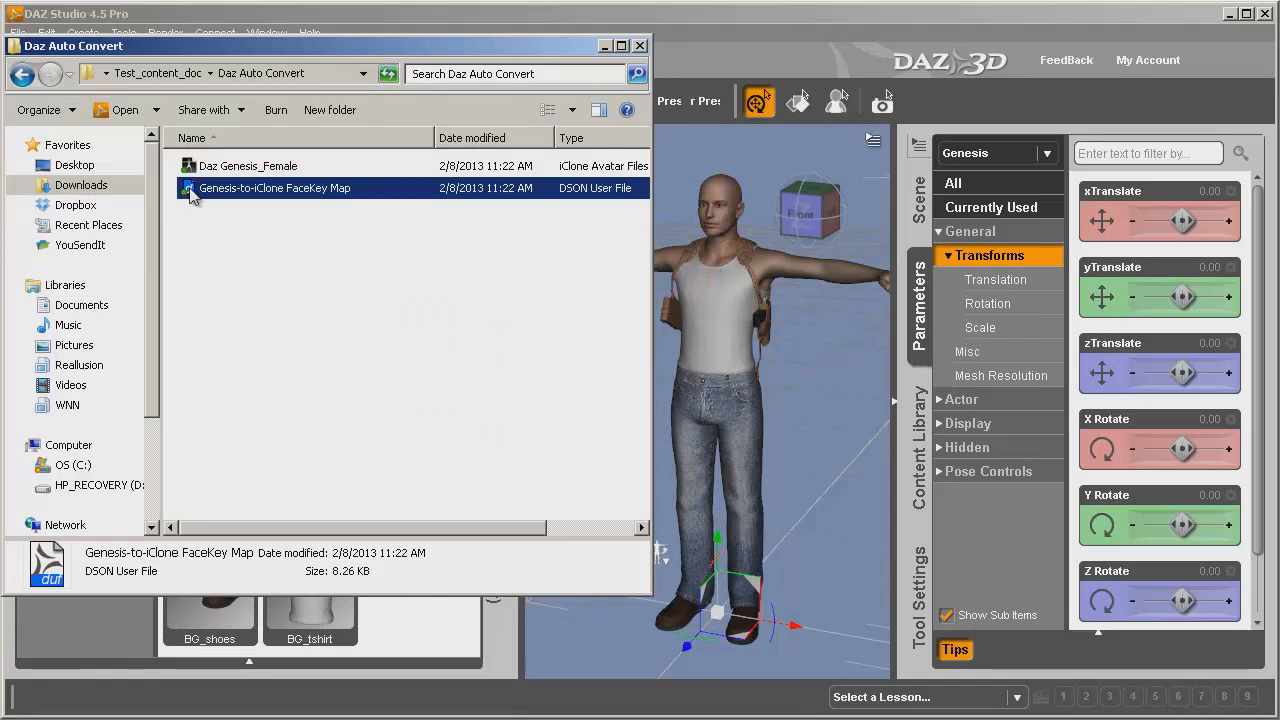
drag(187, 193, 722, 202)
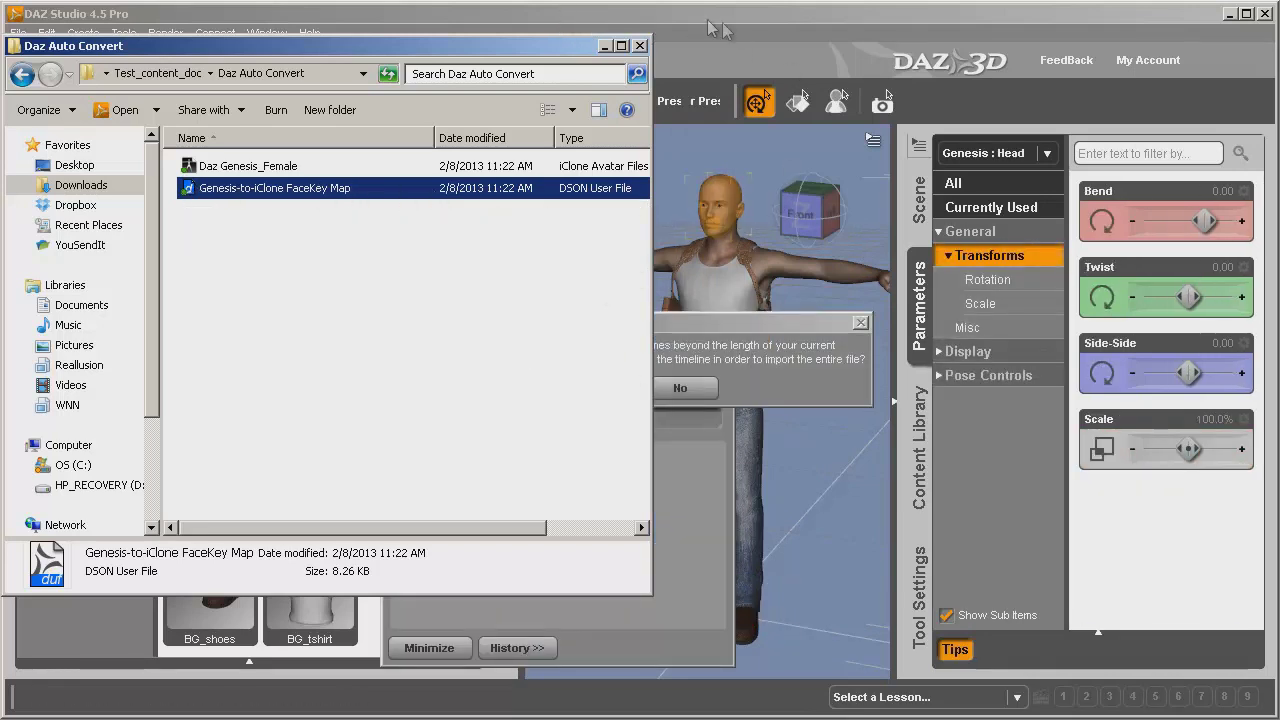
click(680, 342)
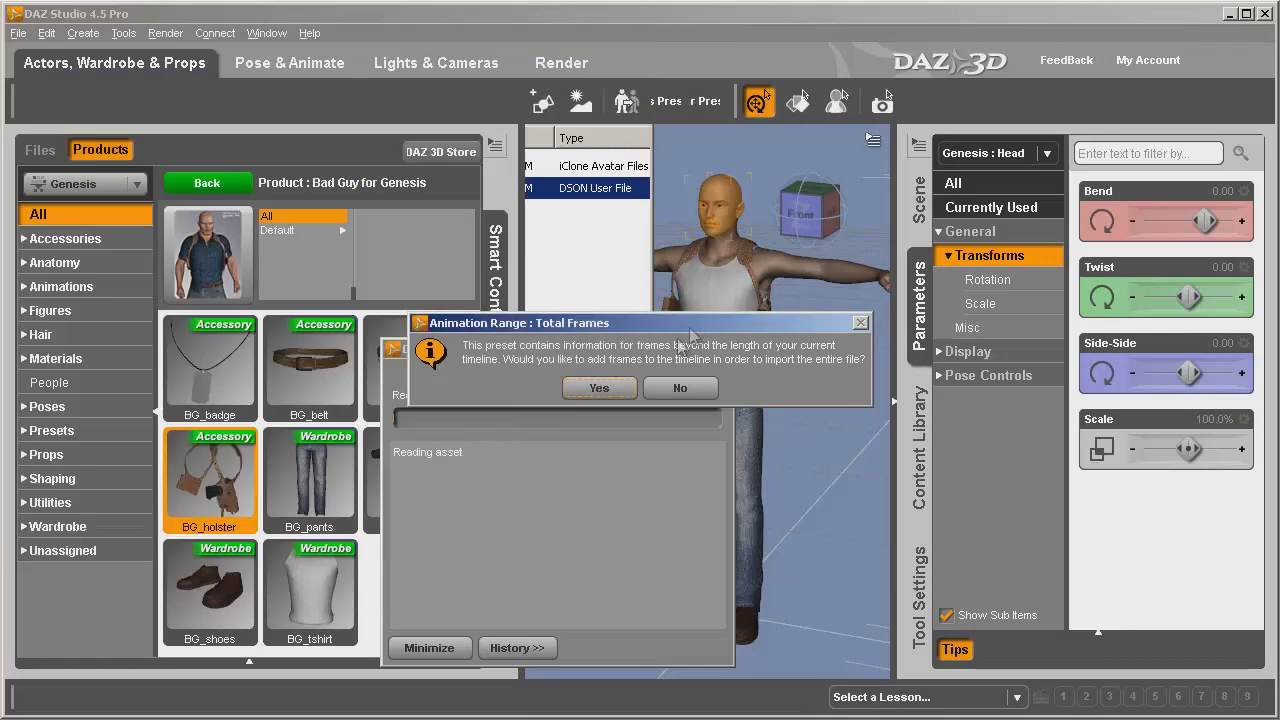
click(599, 388)
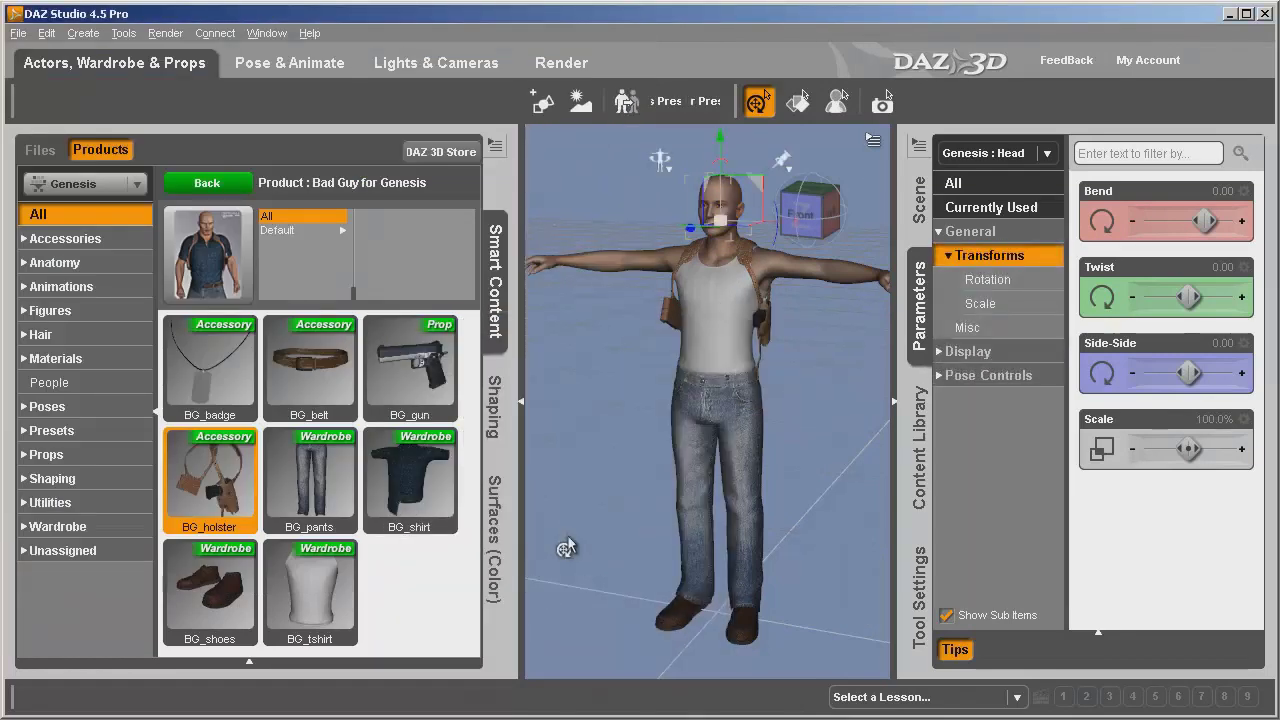
Step: Examine the facial keyframes on the animation timeline and the matching entries in the Excel muscle mapping table
click(279, 77)
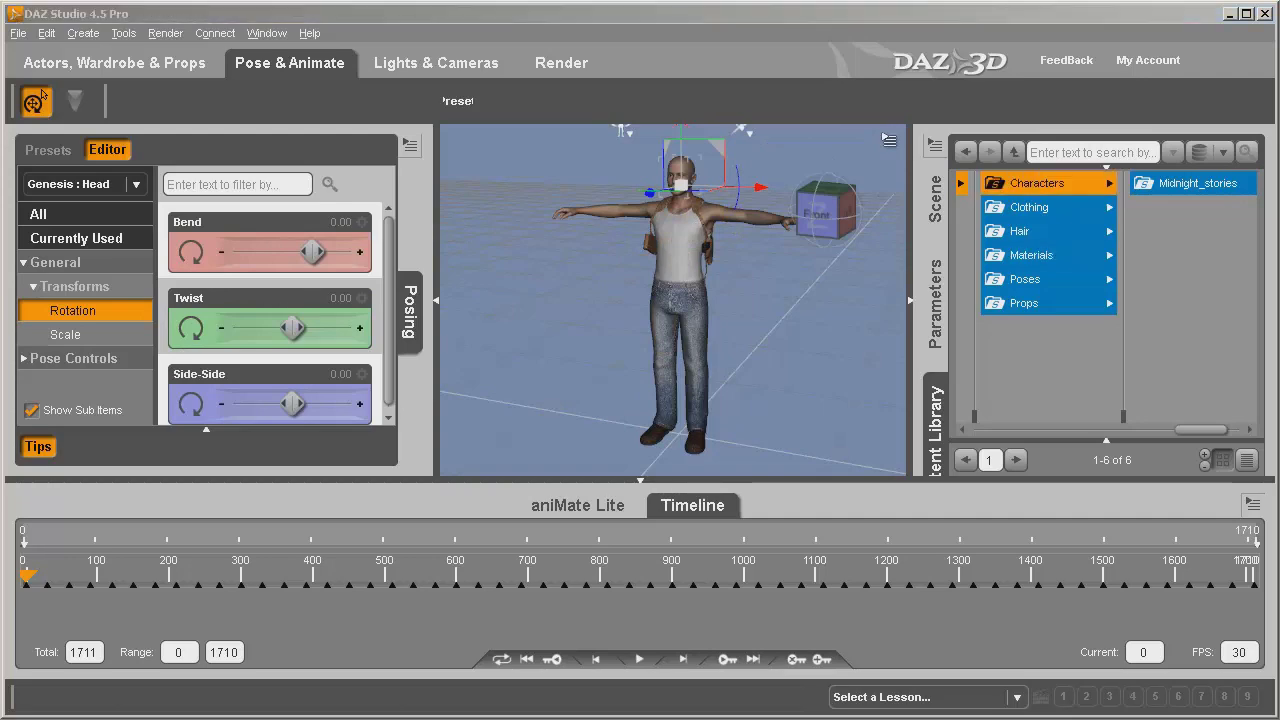
click(627, 34)
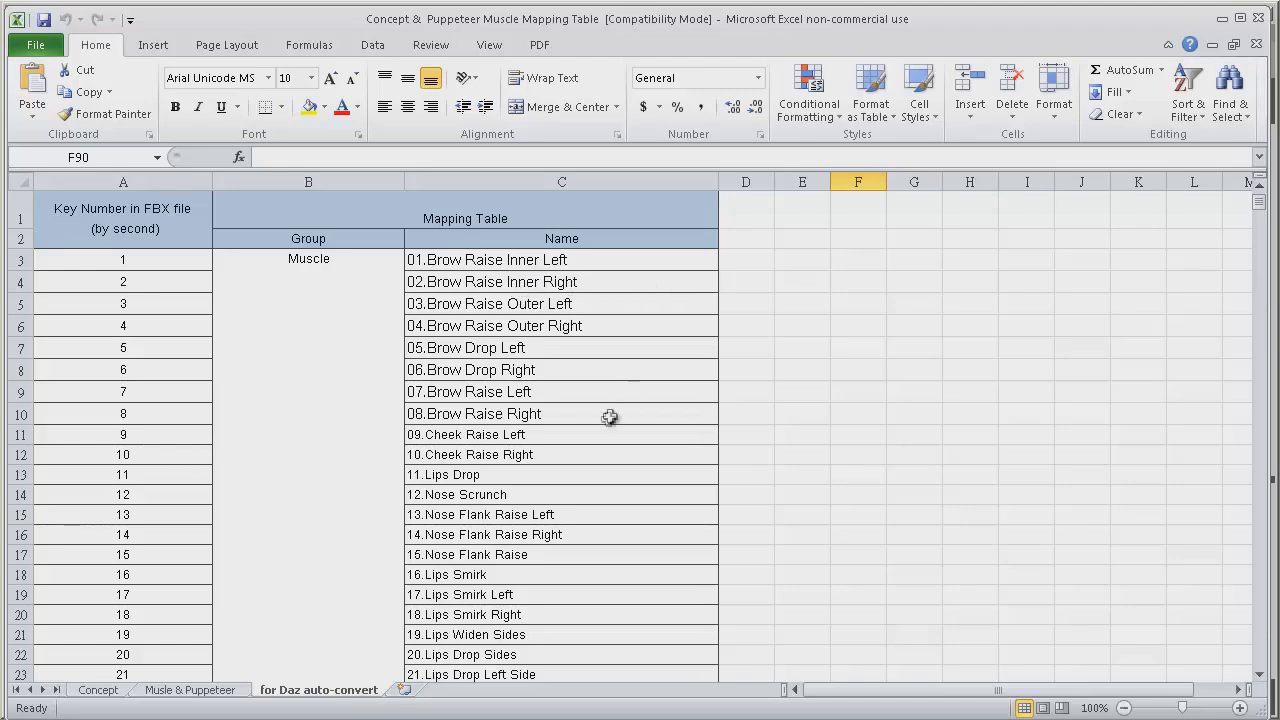
drag(1259, 205, 1259, 242)
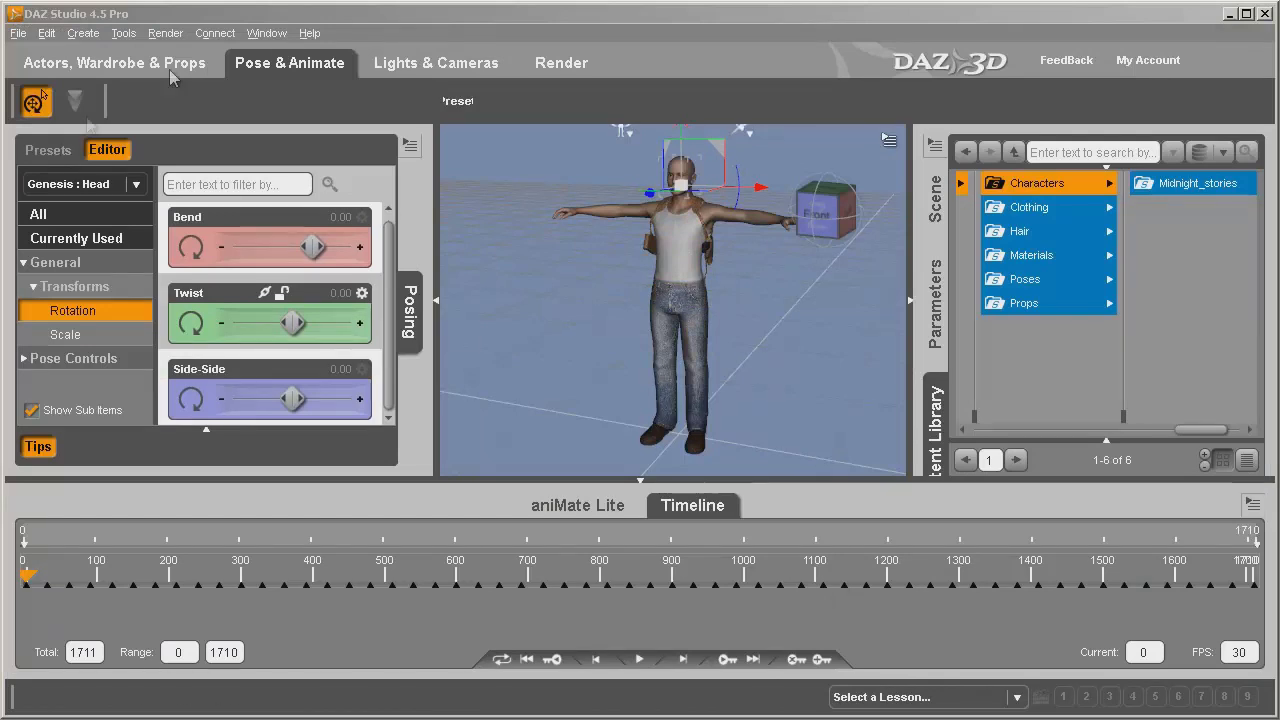
Step: Start an Autodesk FBX export of the scene as badguy1 in the !!!work folder under daz characters
click(18, 34)
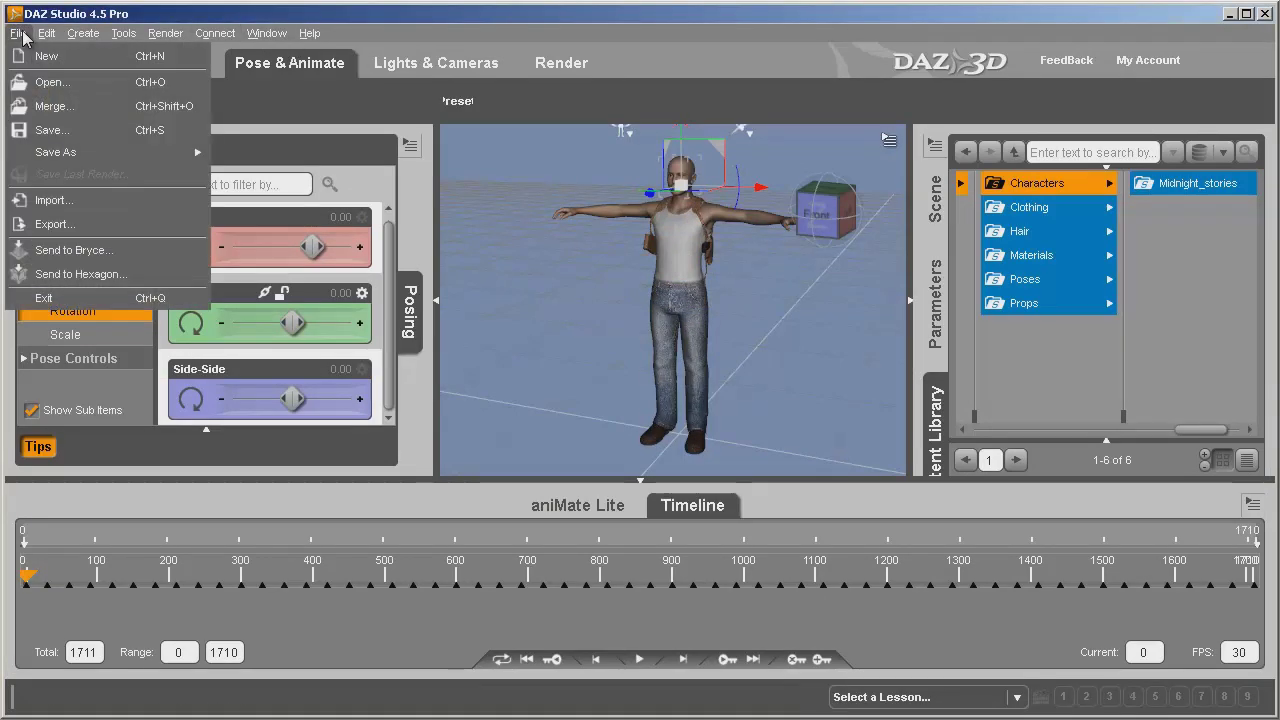
click(62, 224)
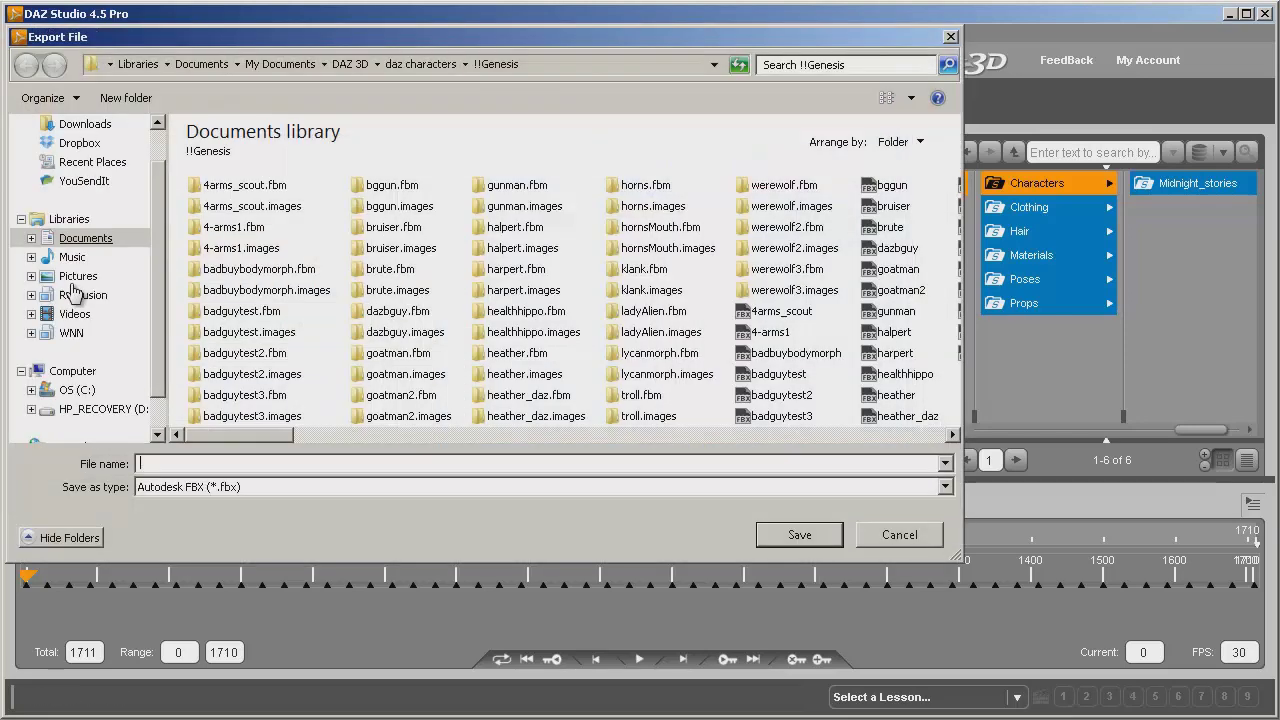
click(441, 66)
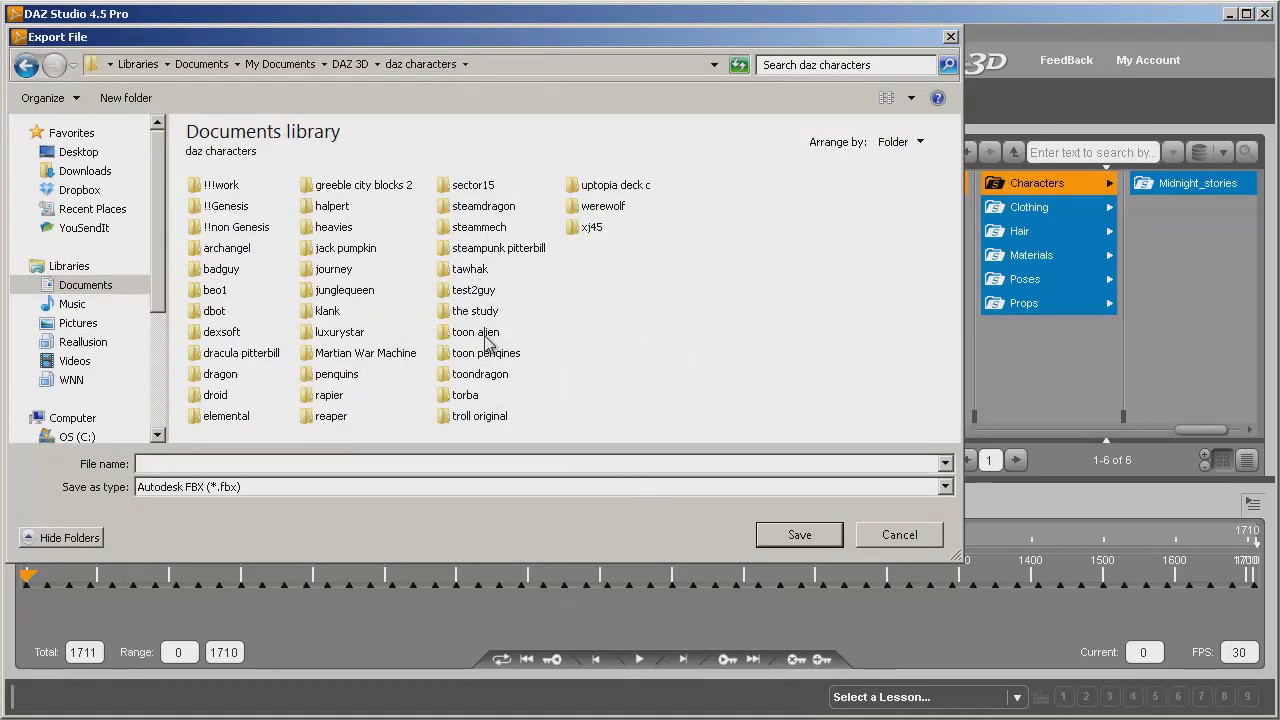
double_click(230, 189)
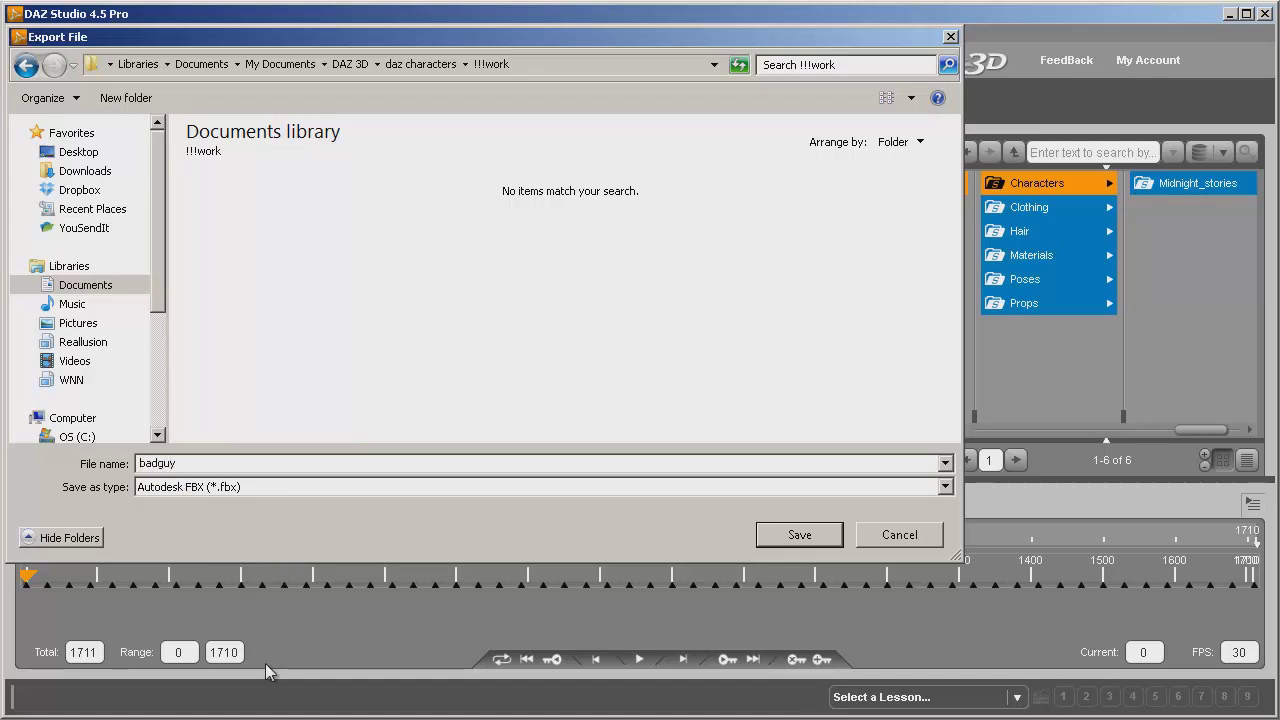
click(797, 536)
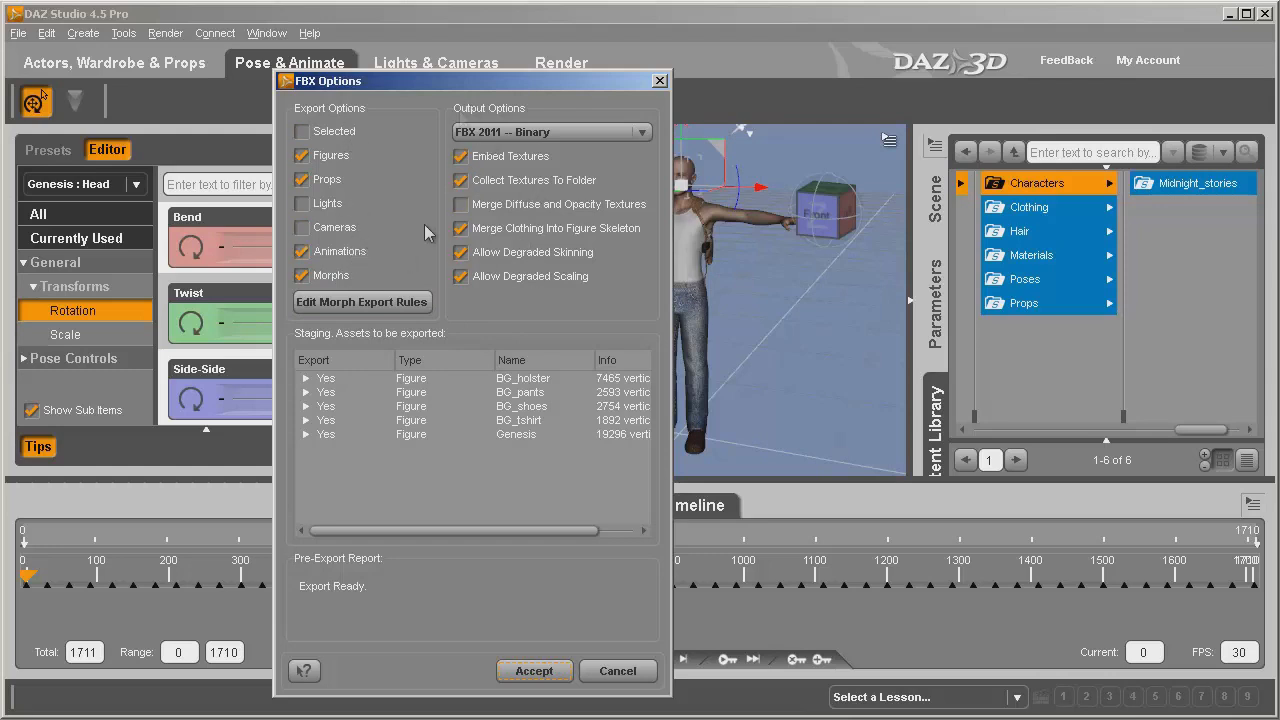
Step: Check the morph export rules and accept the FBX 2011 -- Binary options with animations, morphs and embedded textures
click(340, 301)
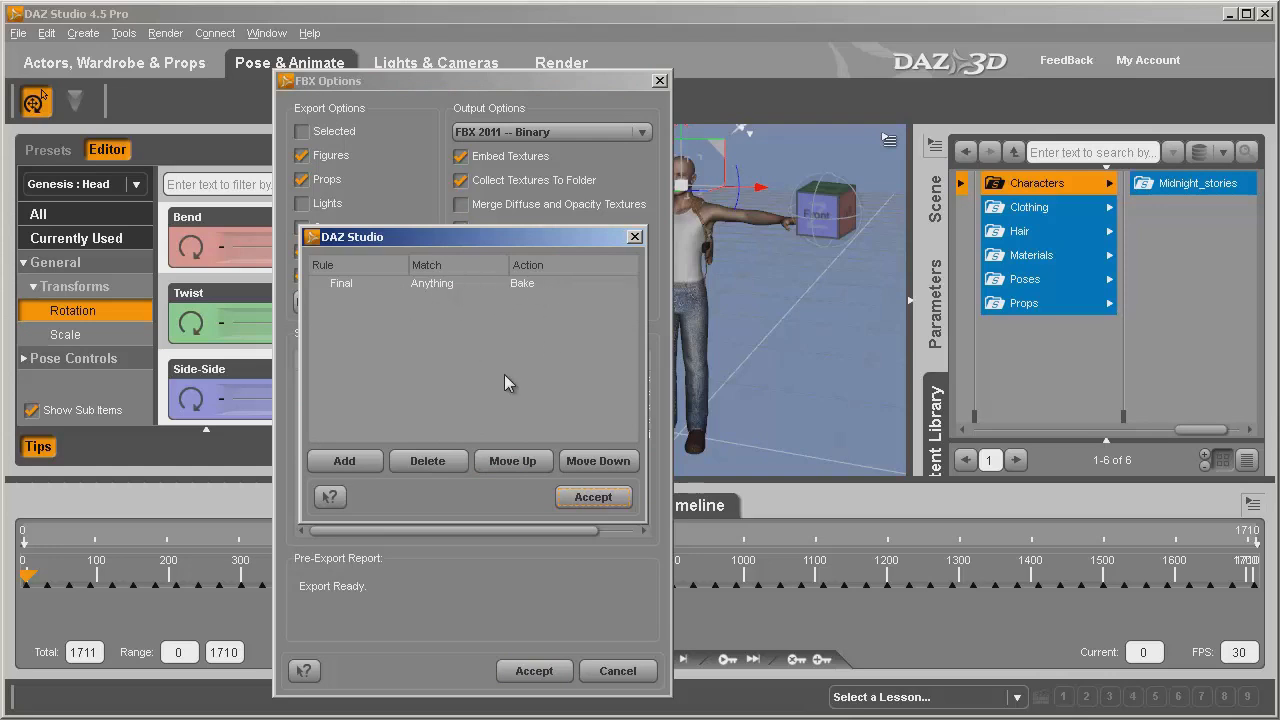
click(635, 238)
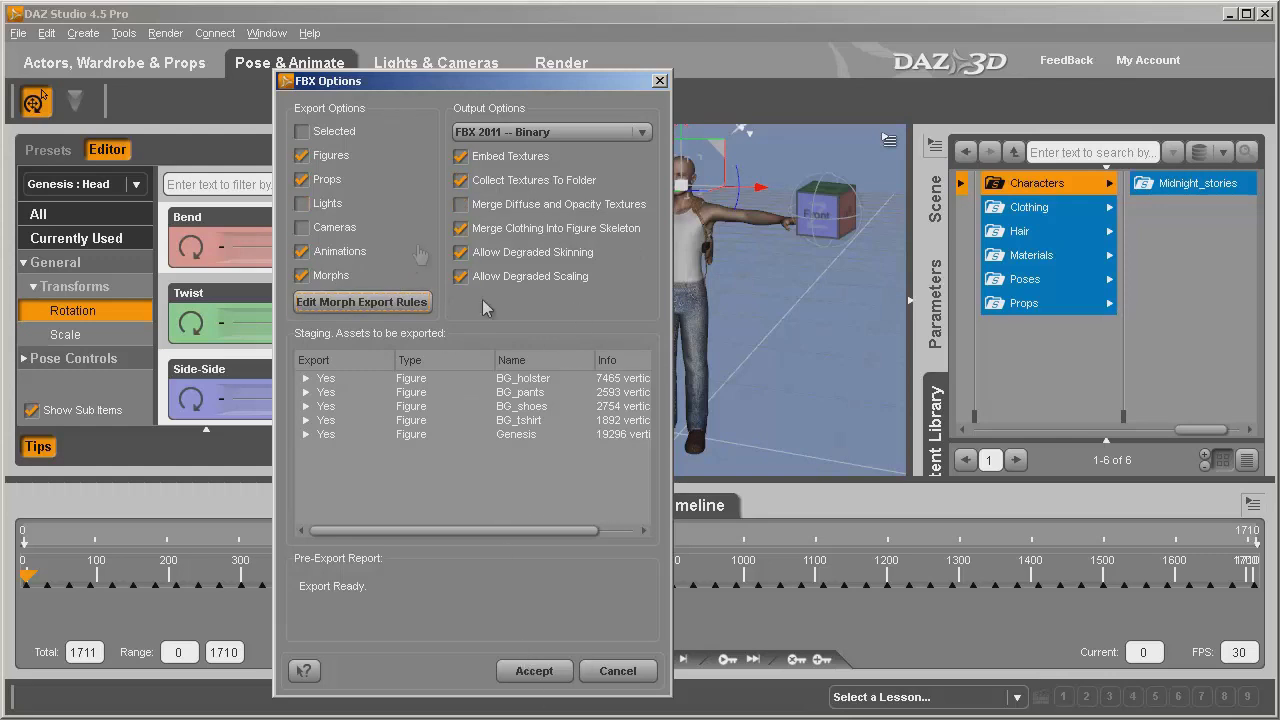
click(535, 671)
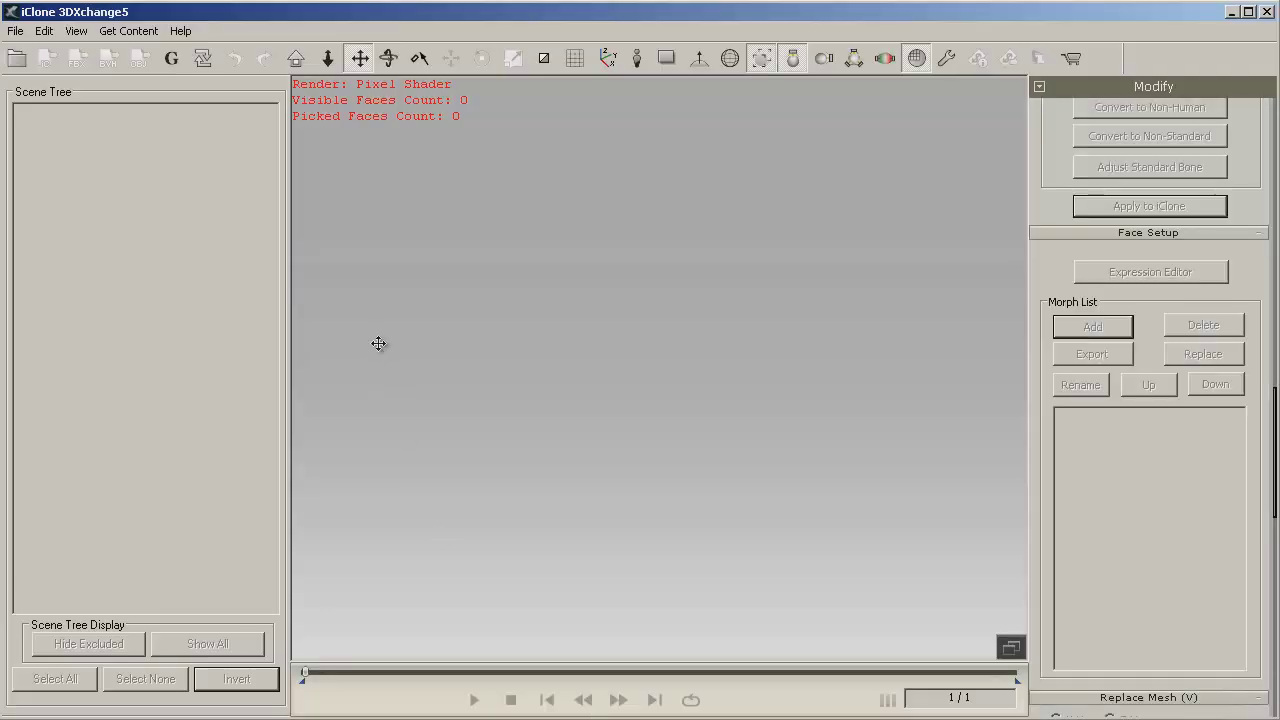
Step: Switch to iClone 3DXchange5 and open the badguy1 FBX file from the !!!work folder
click(16, 58)
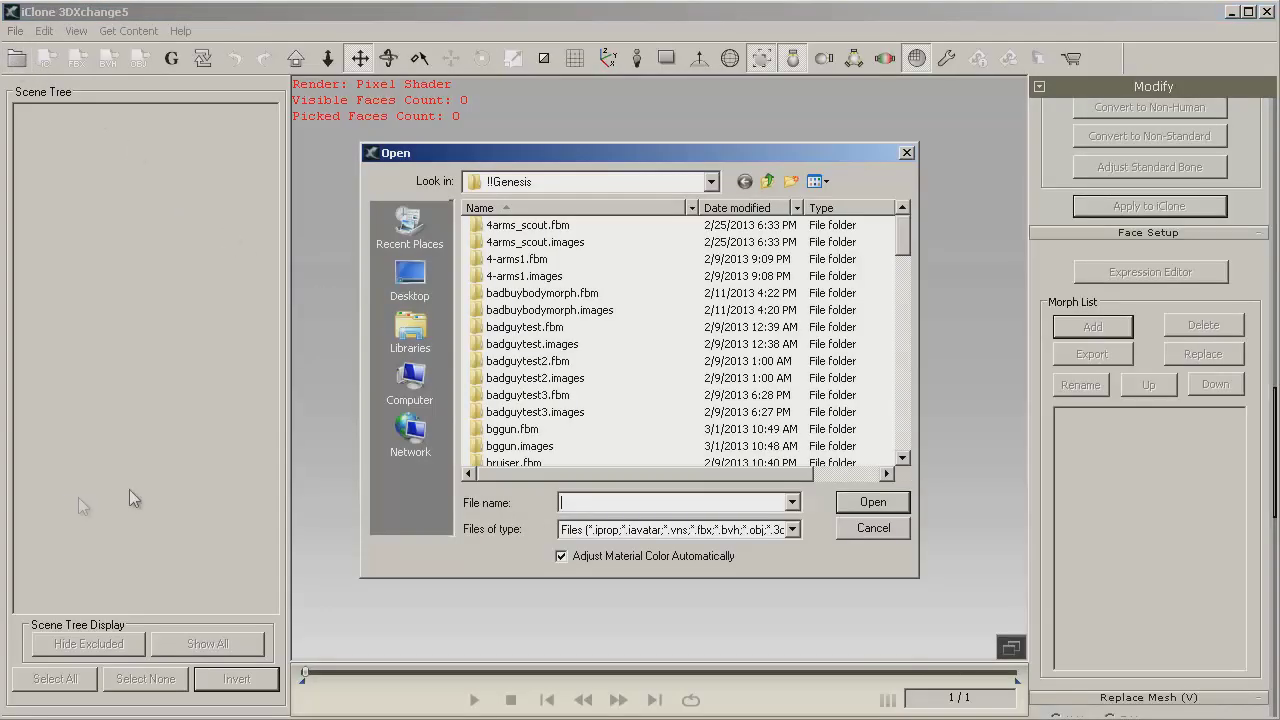
click(767, 183)
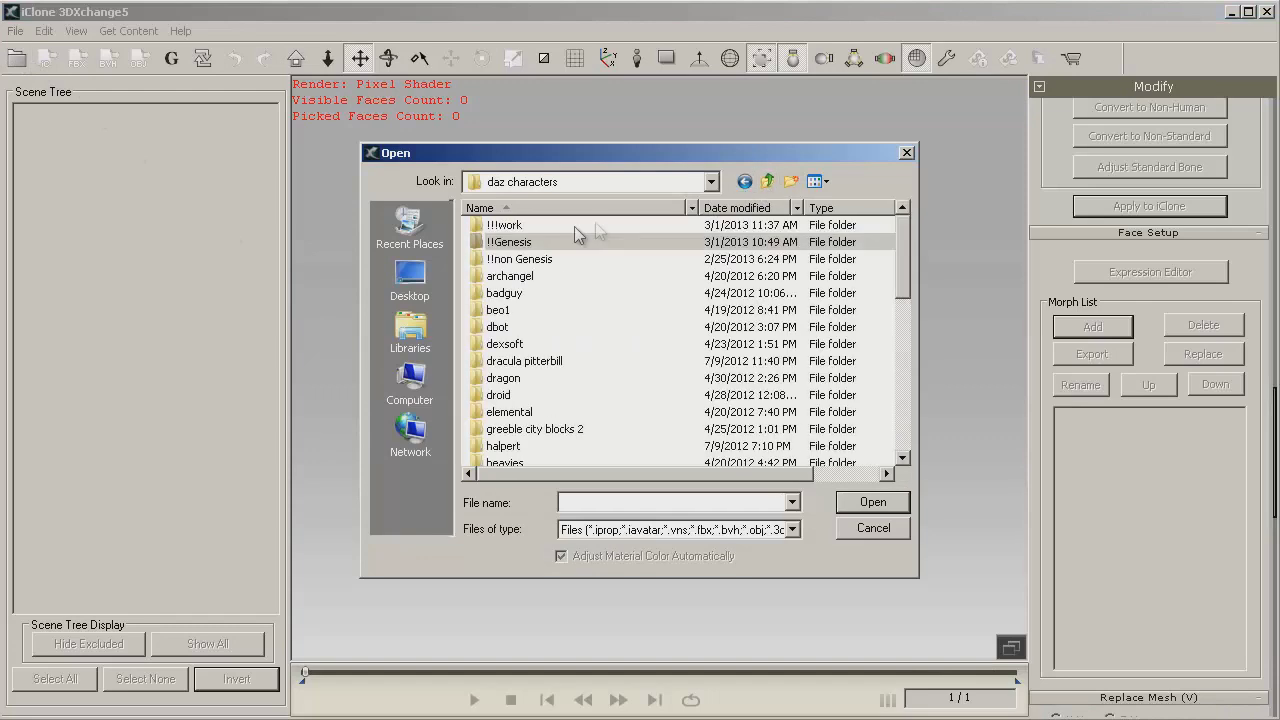
double_click(497, 228)
click(480, 245)
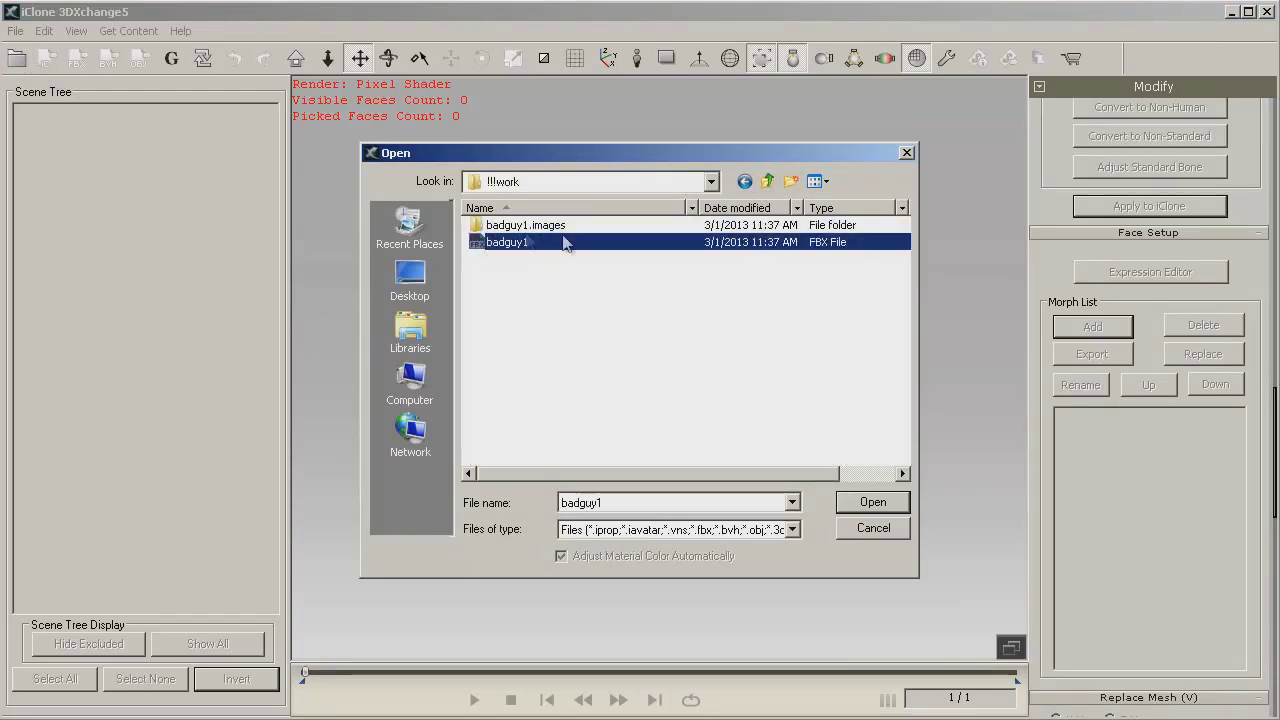
click(866, 504)
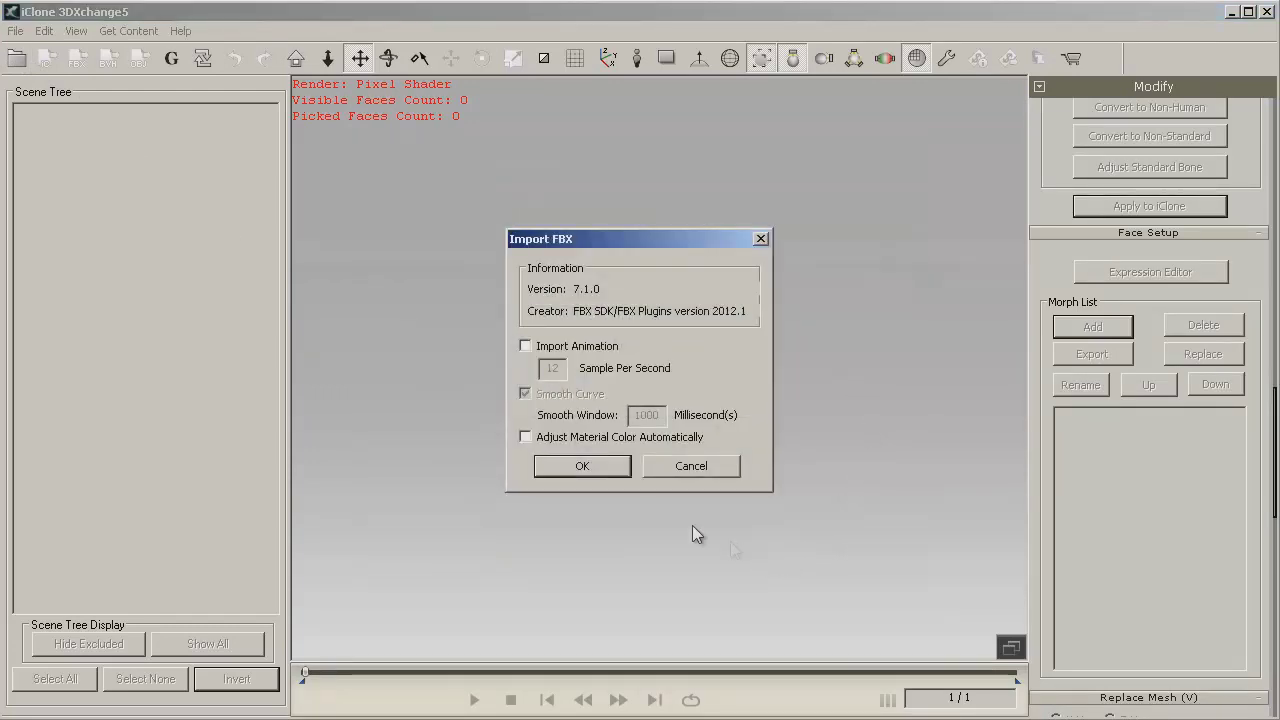
Step: Import the FBX with its animation and auto-convert the Genesis figure to a non-standard talking character
click(526, 346)
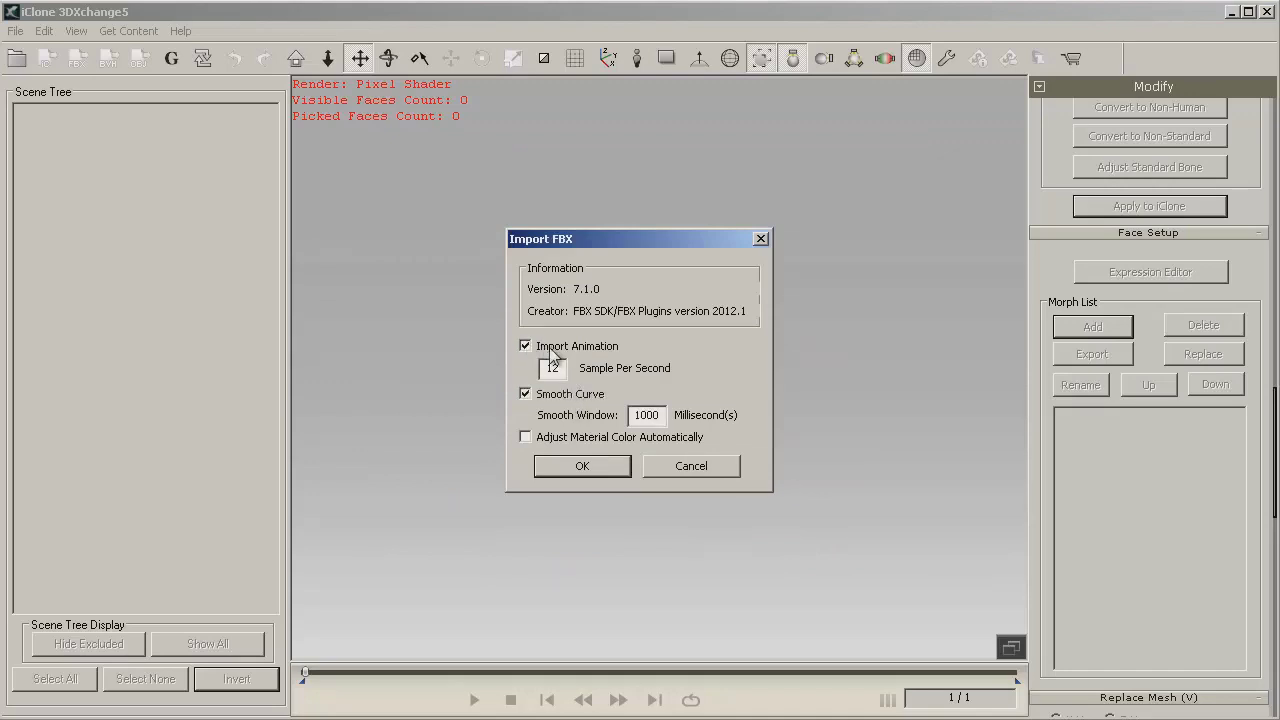
click(595, 469)
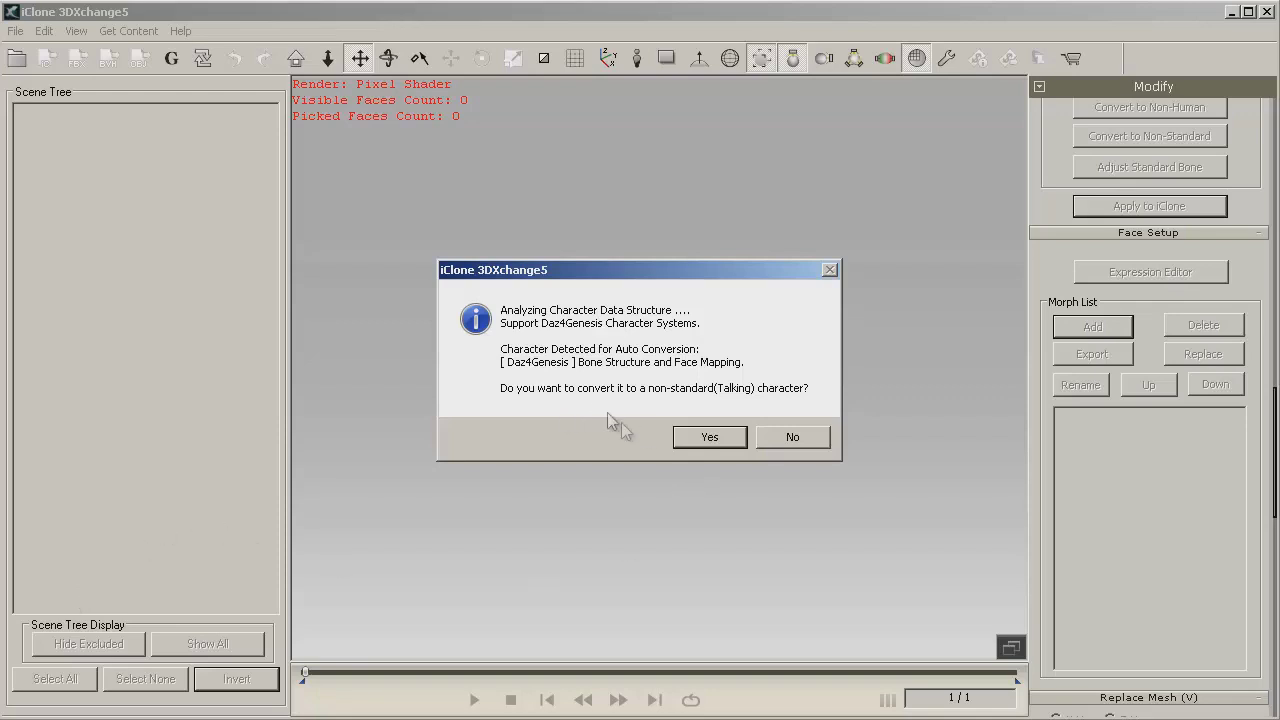
click(704, 438)
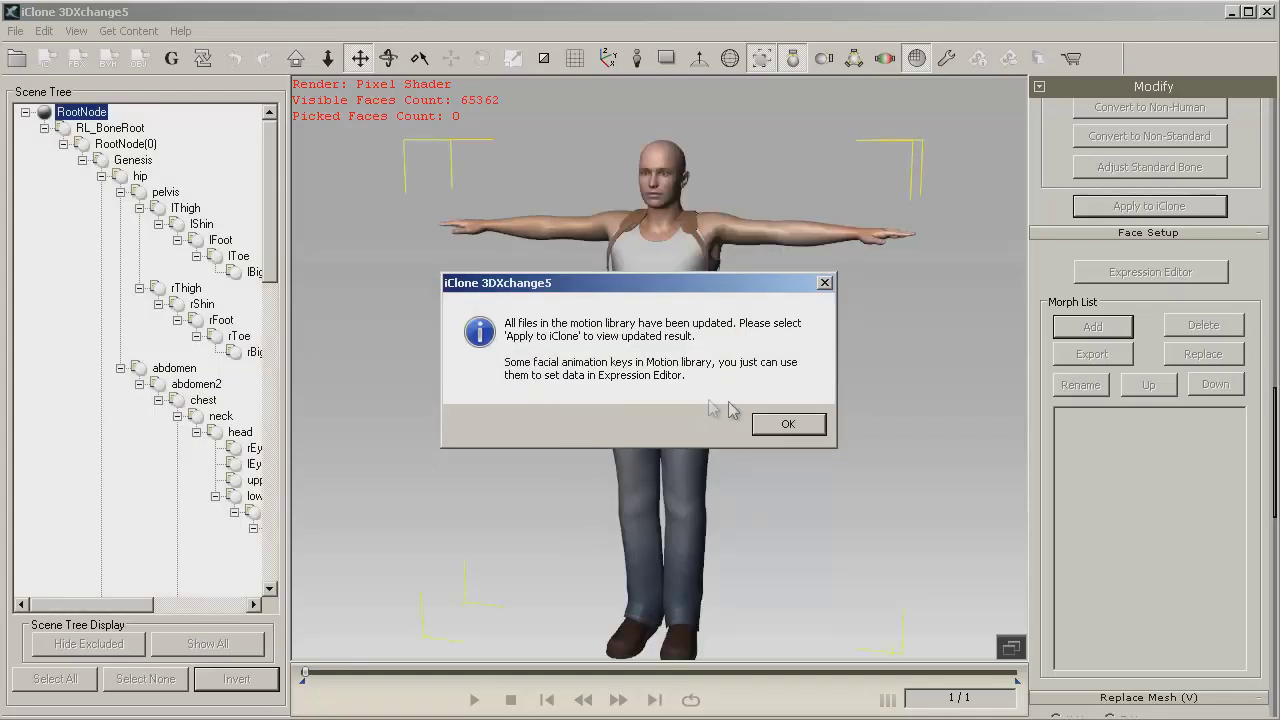
click(788, 425)
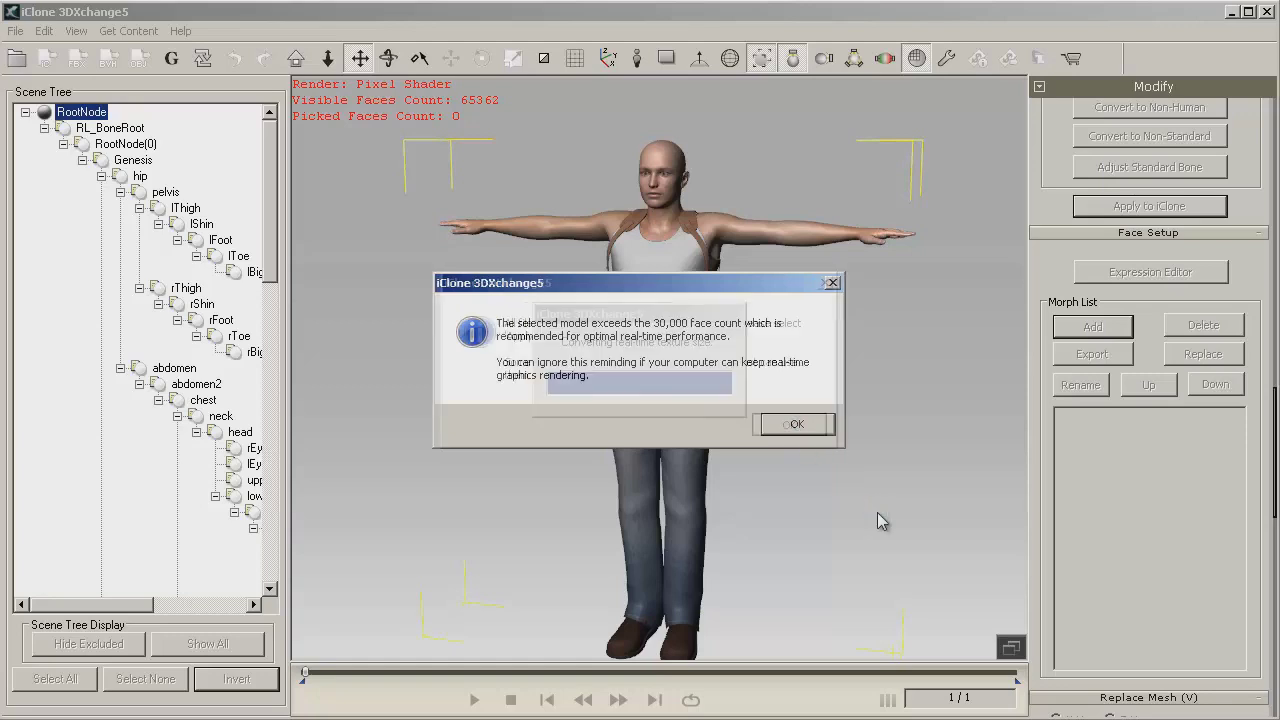
click(800, 425)
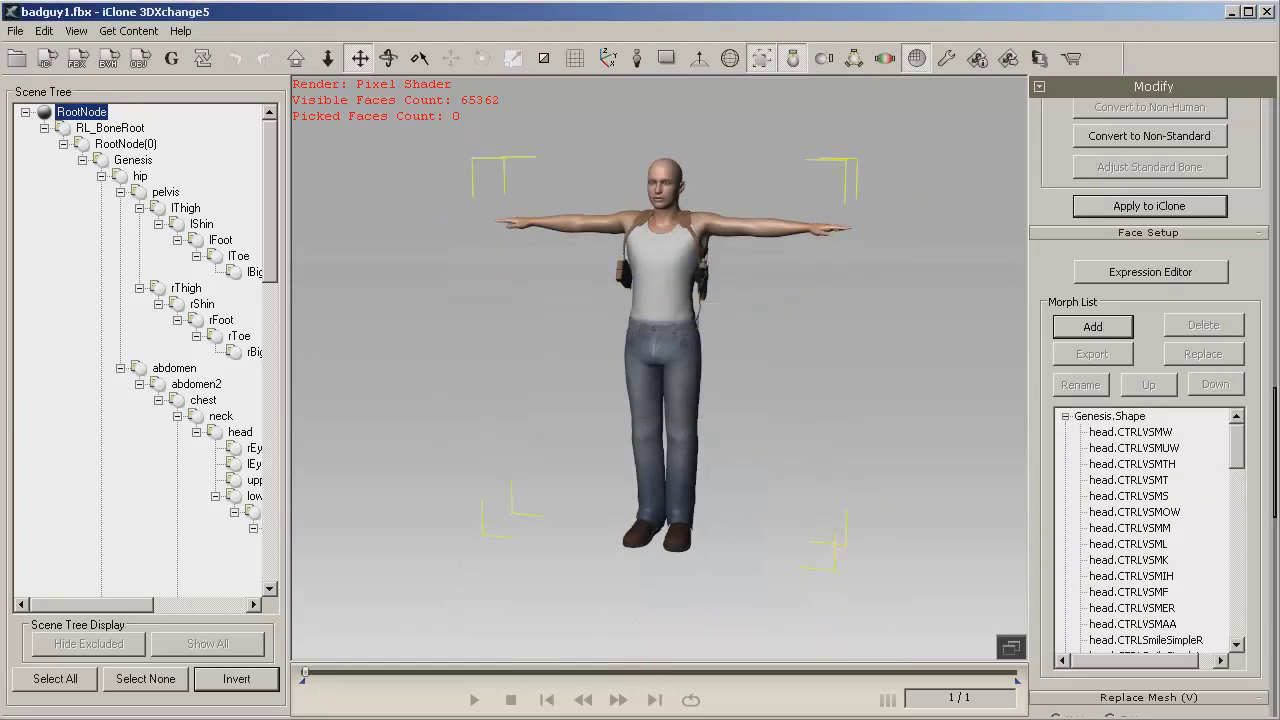
Step: Examine the imported head morphs under Genesis.Shape, from head.CTRLVSMW to head.CTRLVSMER, with a closer view of the character
click(1157, 432)
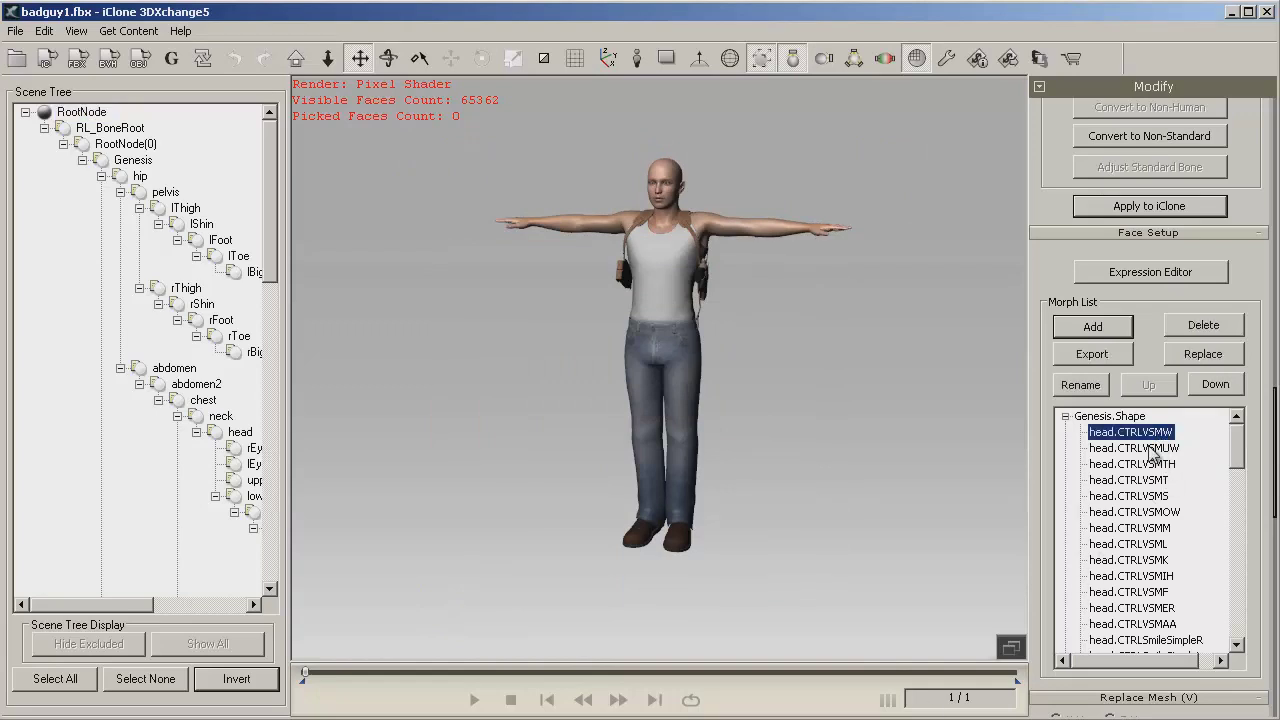
click(1158, 449)
click(1155, 465)
click(1155, 481)
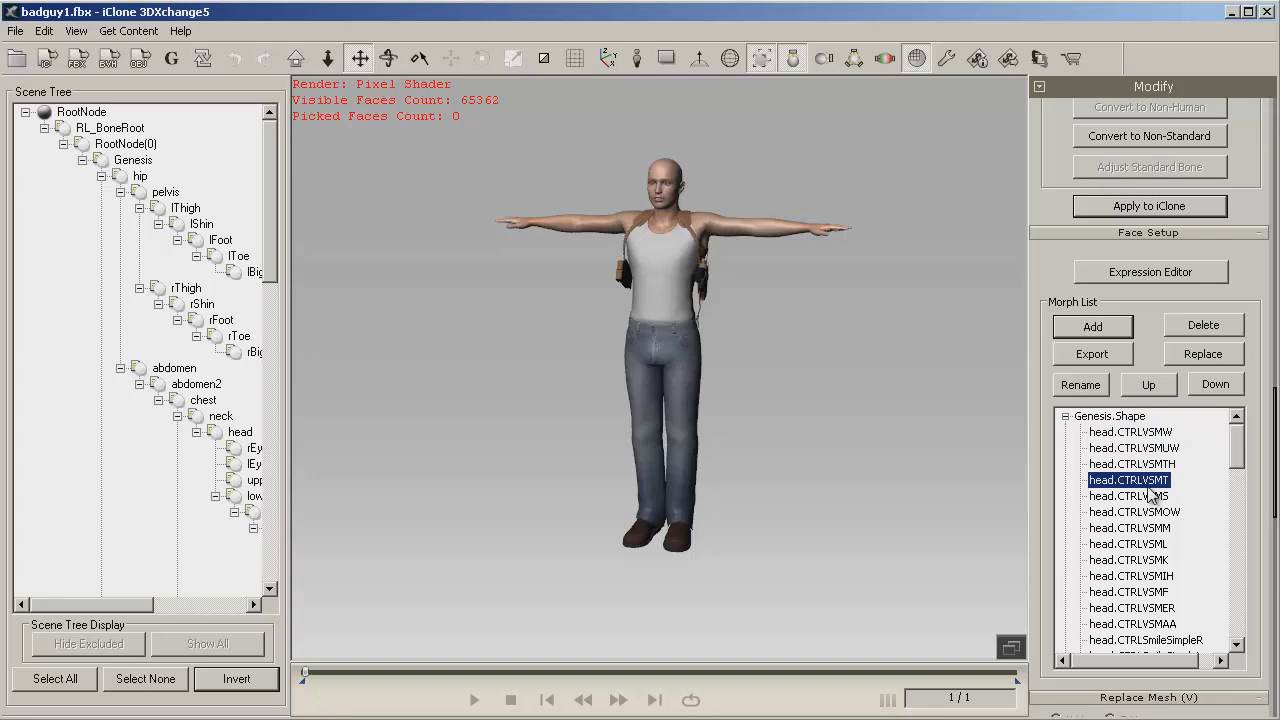
click(327, 58)
drag(538, 327, 359, 79)
click(357, 58)
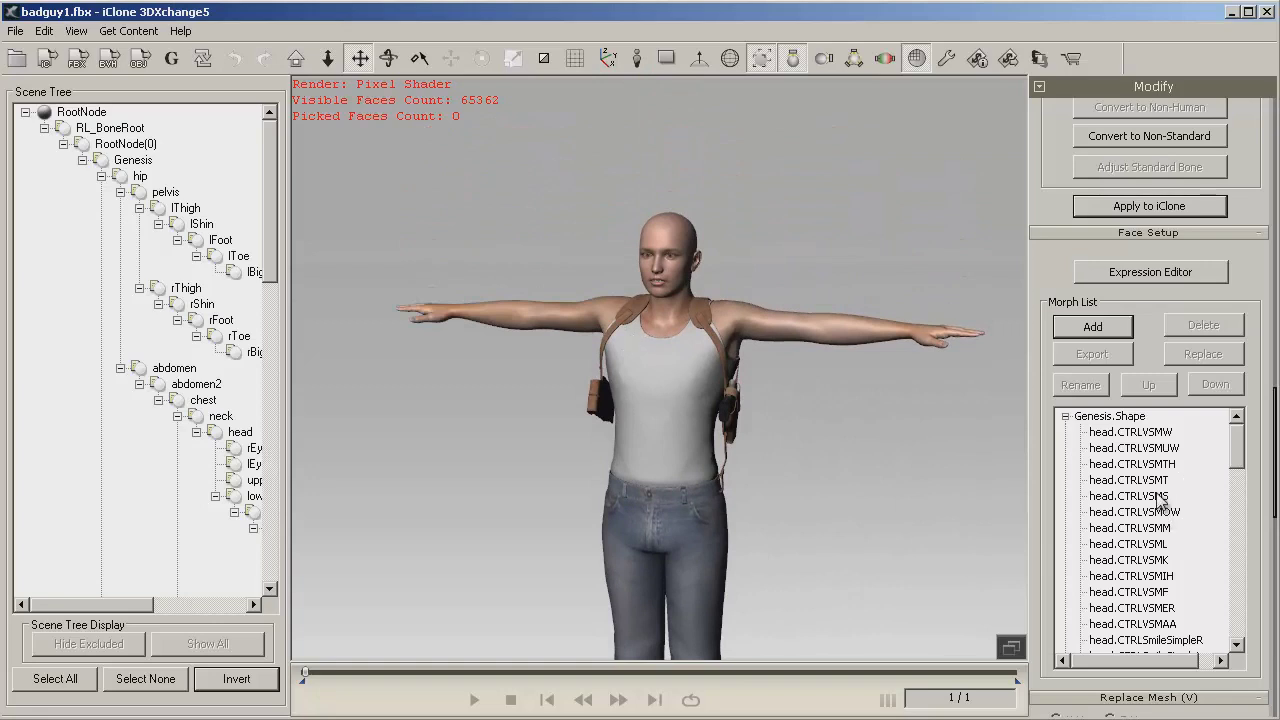
click(1163, 496)
click(1164, 512)
click(1163, 528)
click(1160, 544)
click(1162, 560)
click(1162, 576)
click(1162, 592)
click(1162, 608)
click(1164, 496)
click(1162, 480)
click(1162, 464)
click(1163, 448)
click(1163, 432)
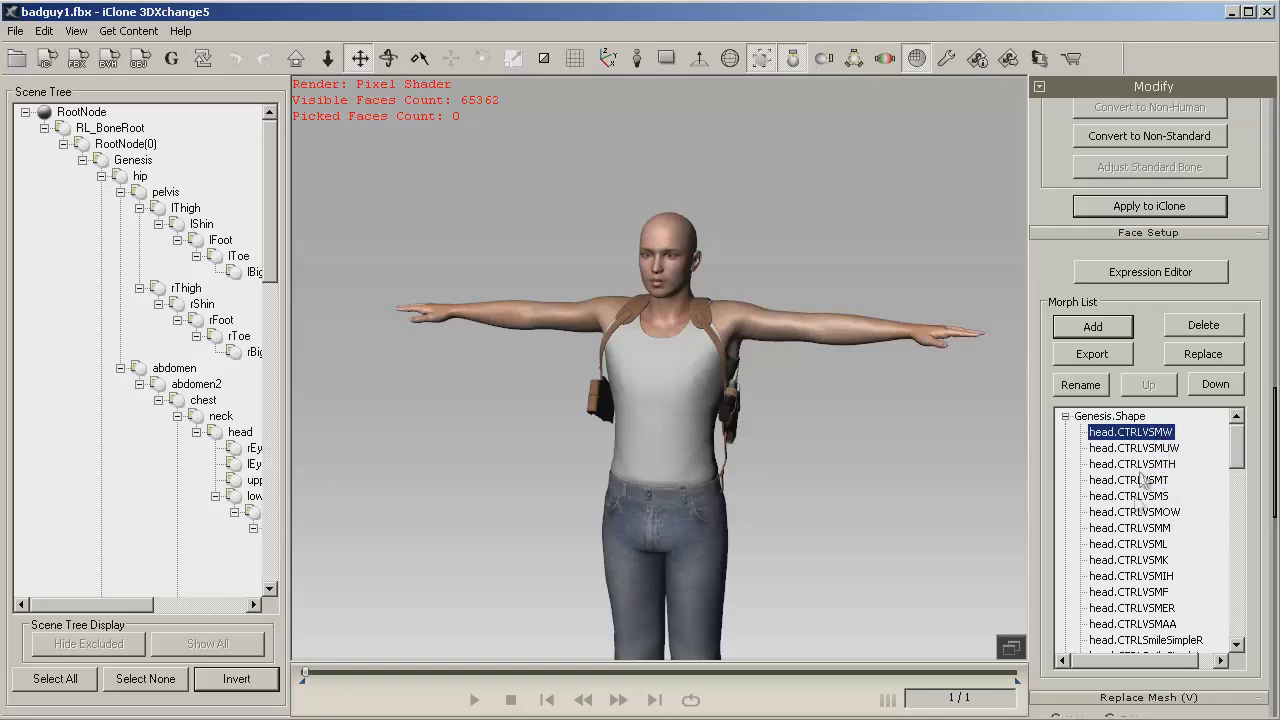
Step: Check the body and face bone mapping of the Genesis figure and convert it to a non-standard character
click(1145, 136)
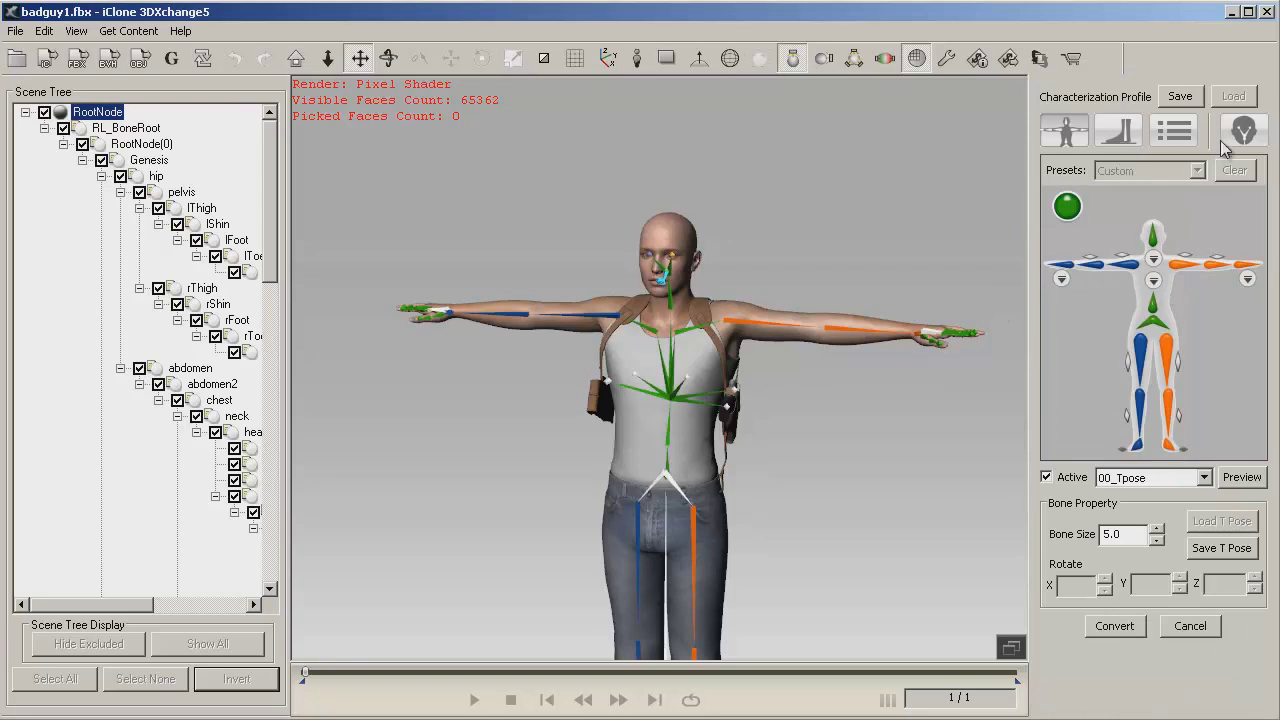
click(1254, 136)
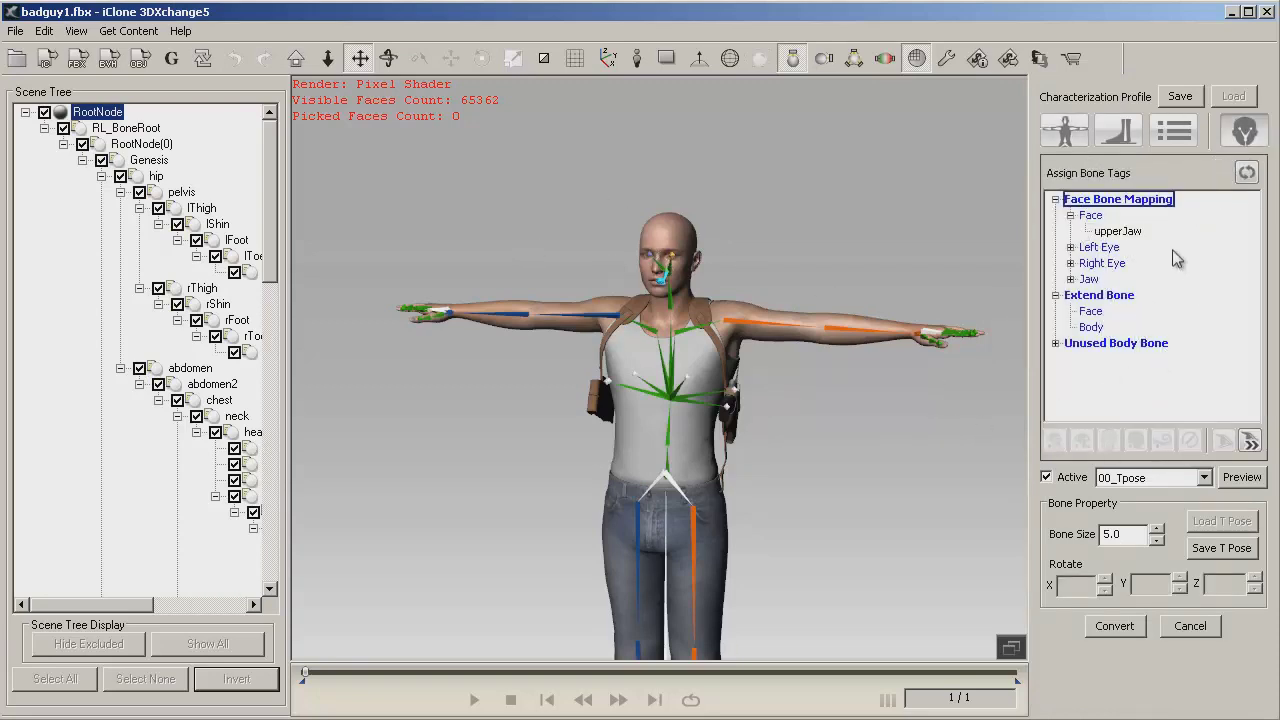
click(1065, 131)
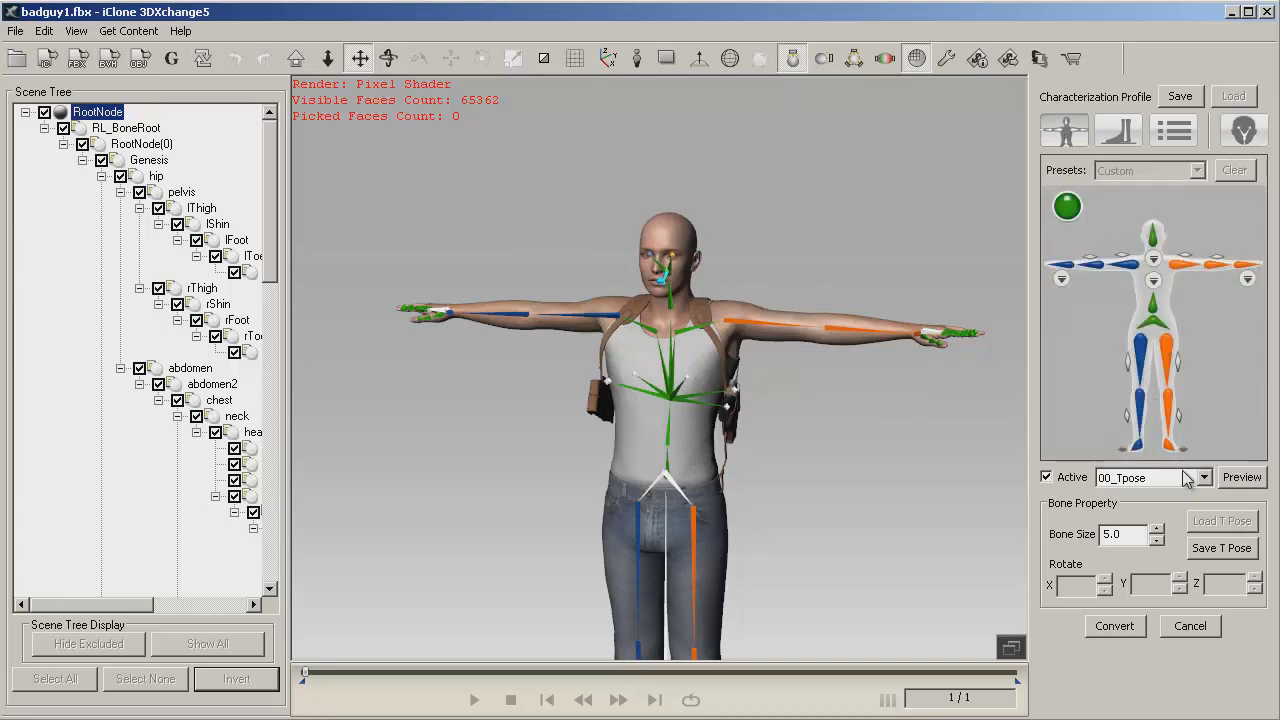
click(1102, 620)
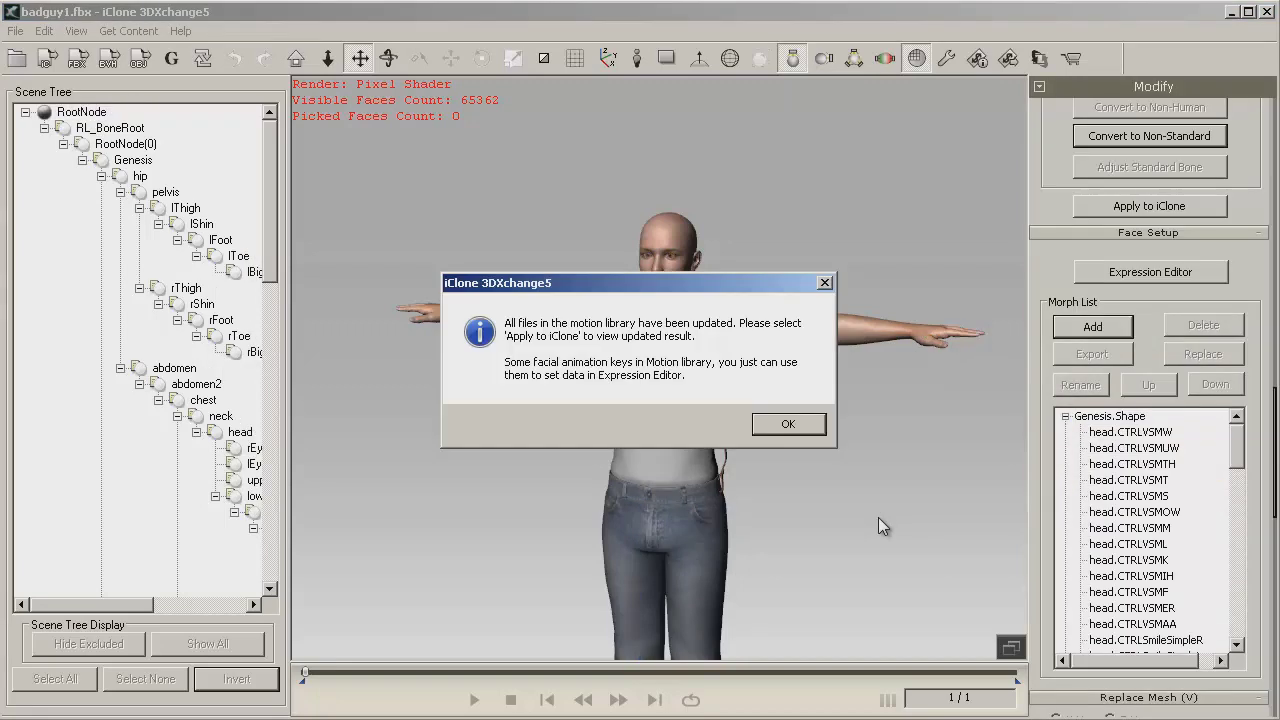
click(770, 425)
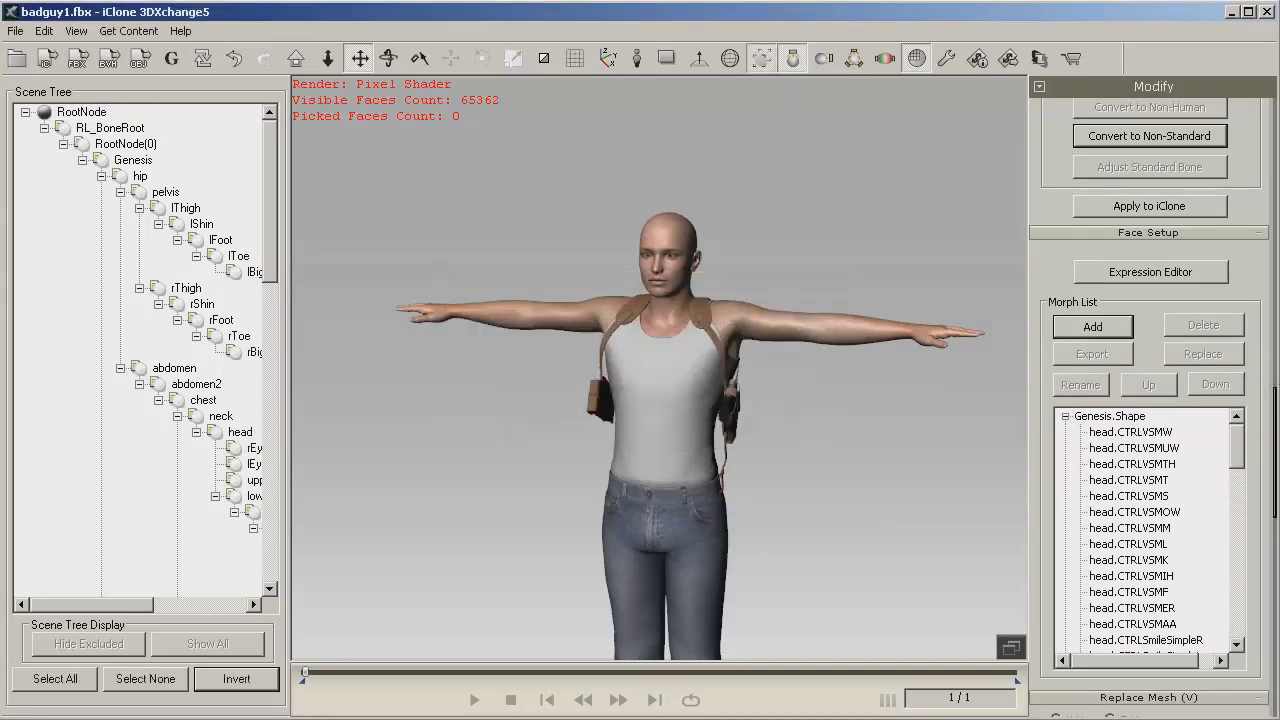
Step: Open the Expression Editor and review the Upward, Downward, Leftward and Rightward head orientation poses
click(1166, 279)
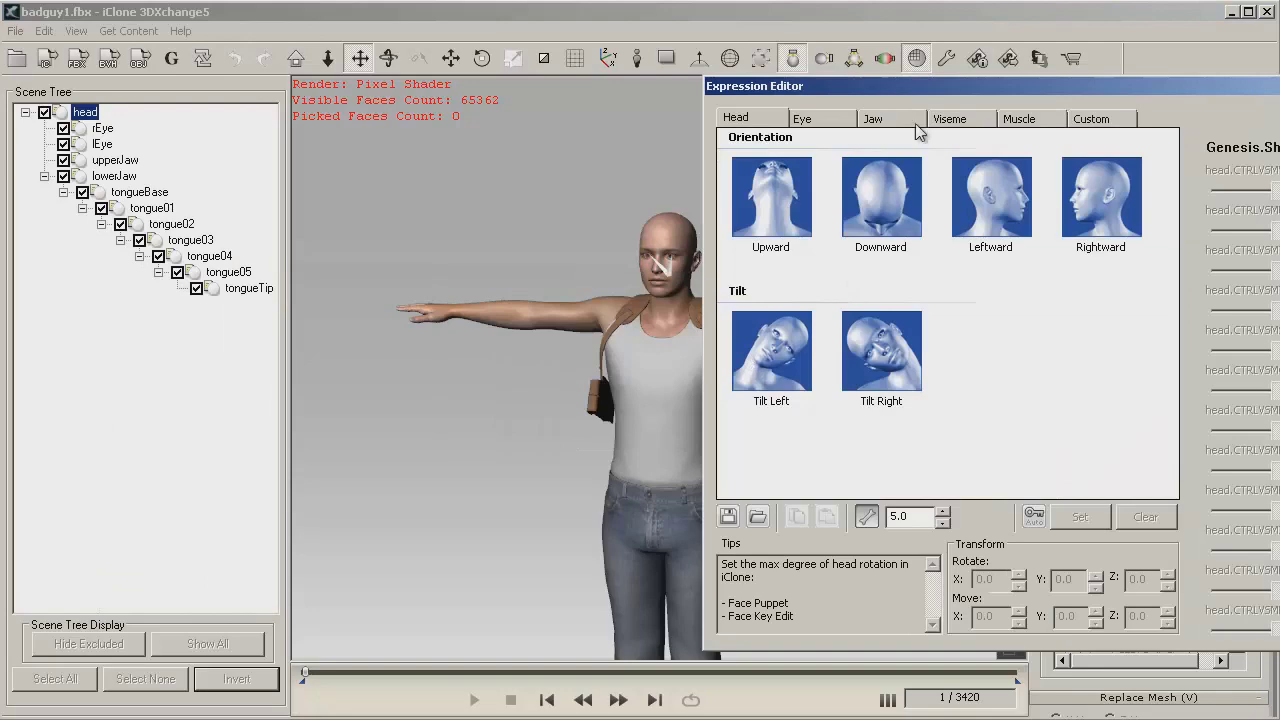
drag(907, 86, 889, 34)
click(744, 145)
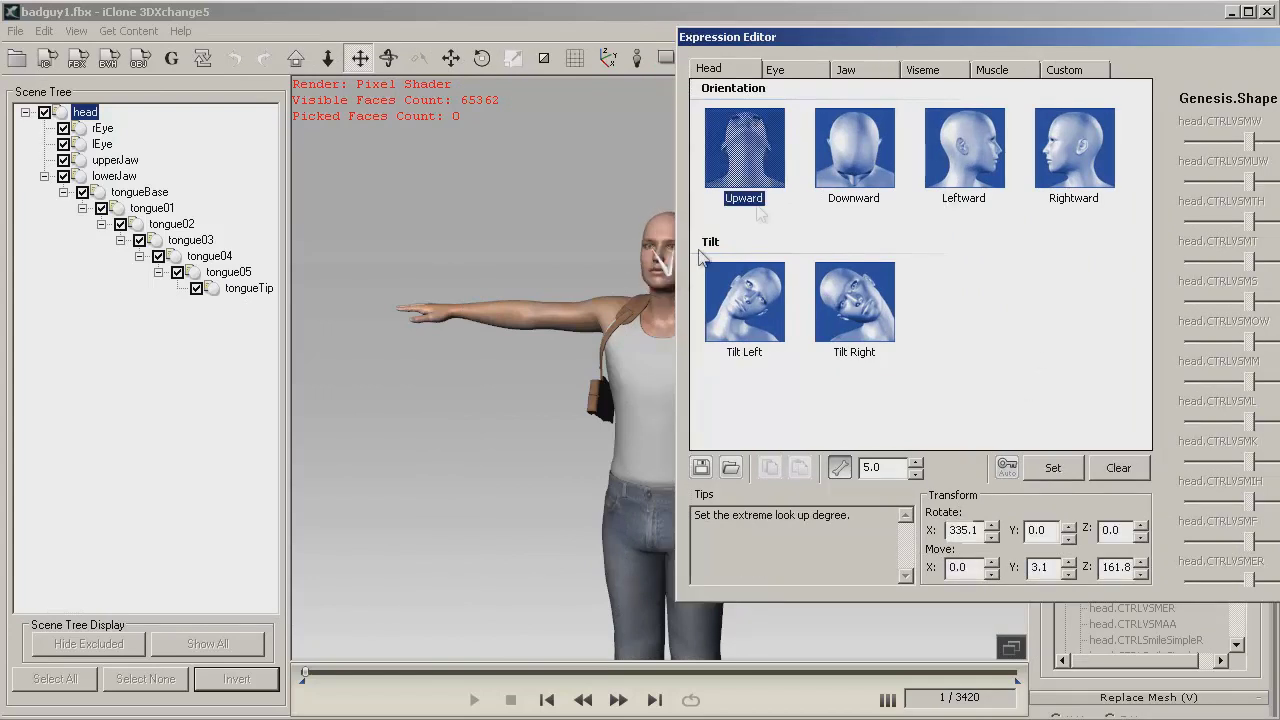
drag(910, 42, 943, 35)
click(895, 160)
click(1000, 170)
click(1083, 155)
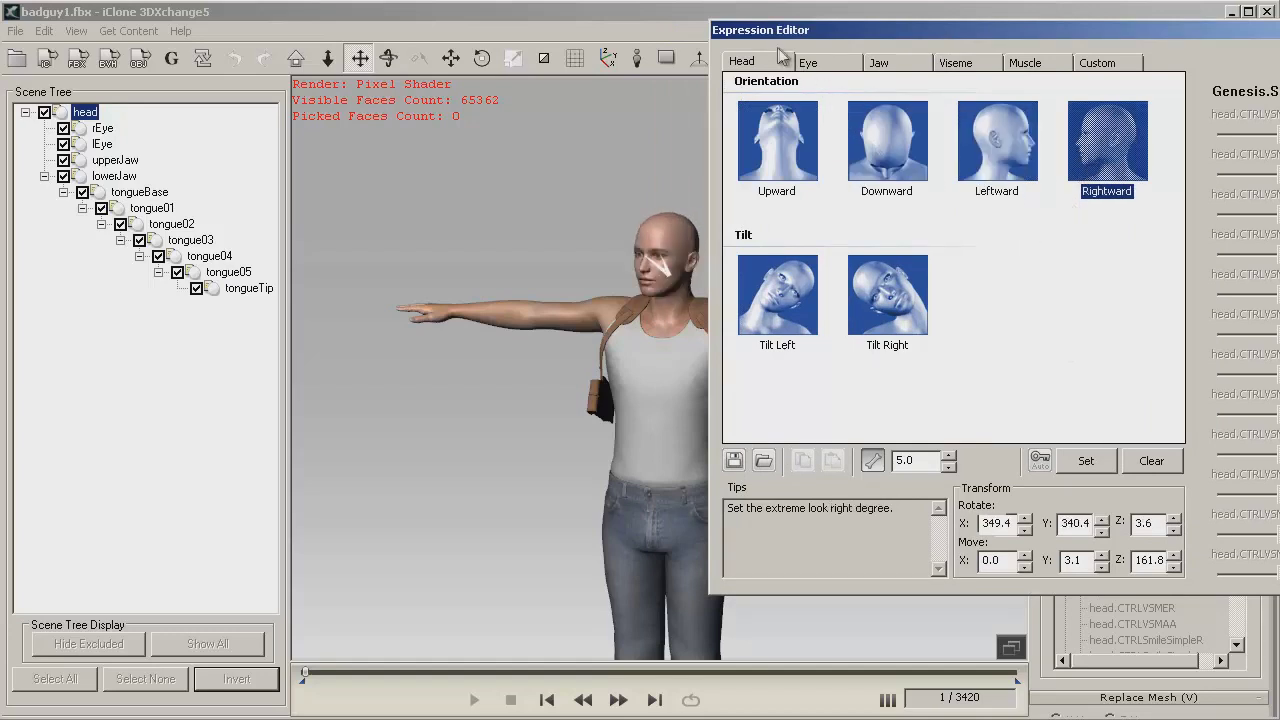
Step: Review the eye expressions: Rightward and Leftward for both eyes, and Rightward, Leftward and Downward for the left eye
click(822, 64)
click(786, 165)
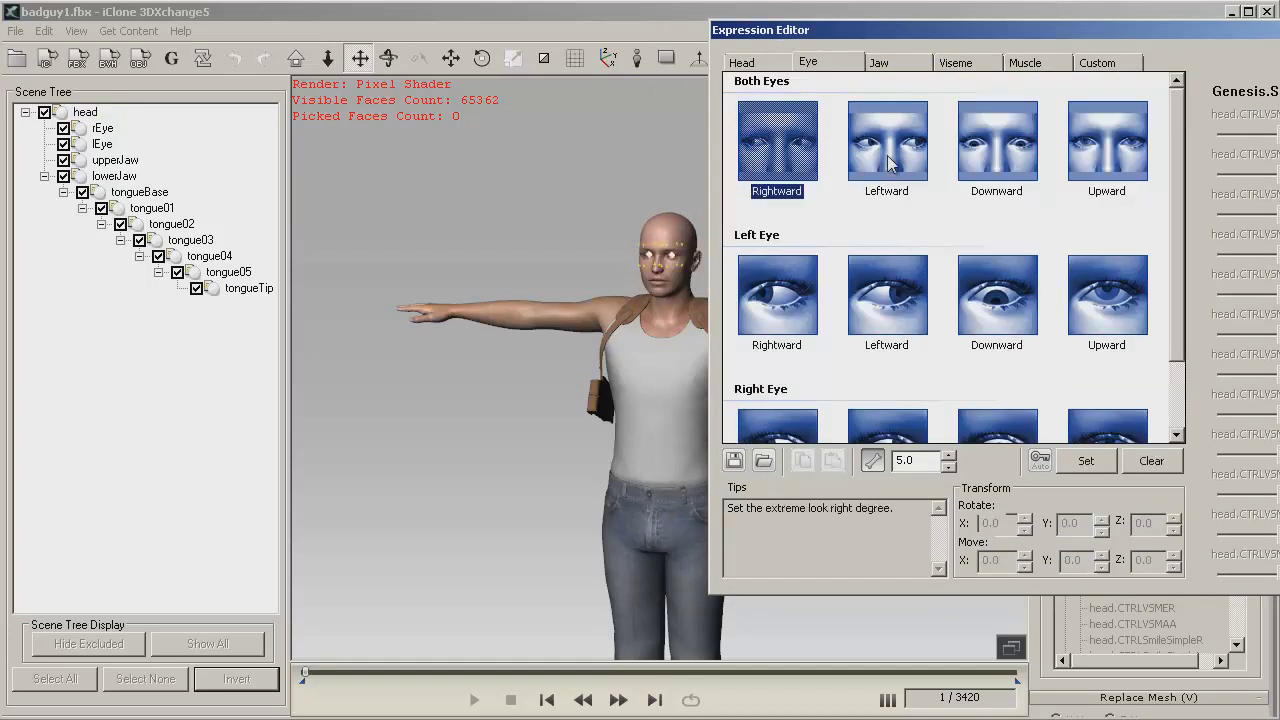
click(880, 162)
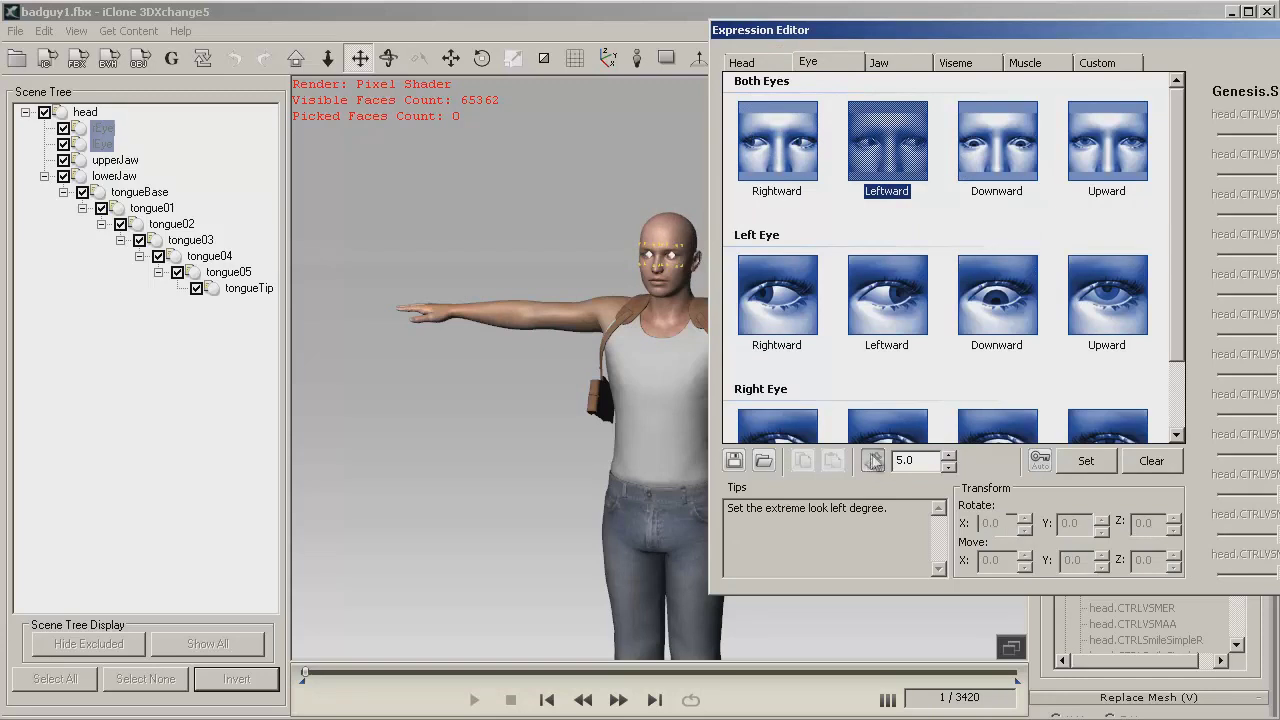
click(778, 160)
click(772, 296)
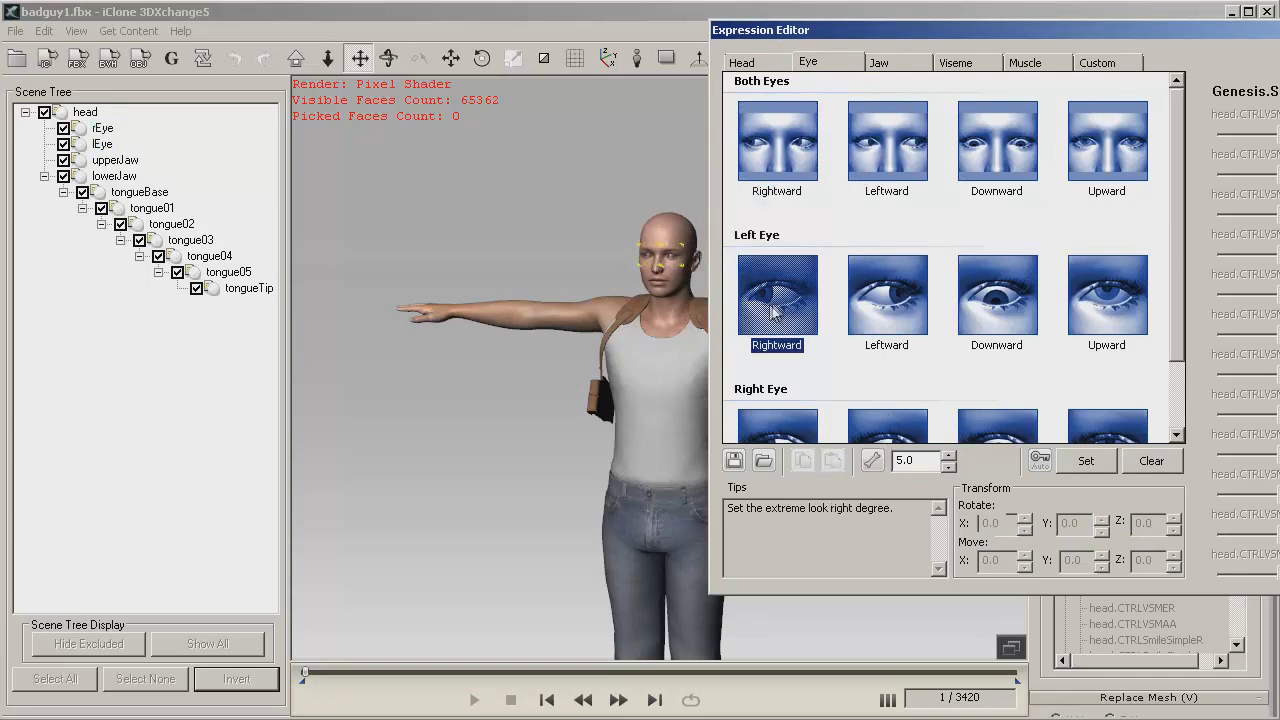
click(852, 300)
click(960, 300)
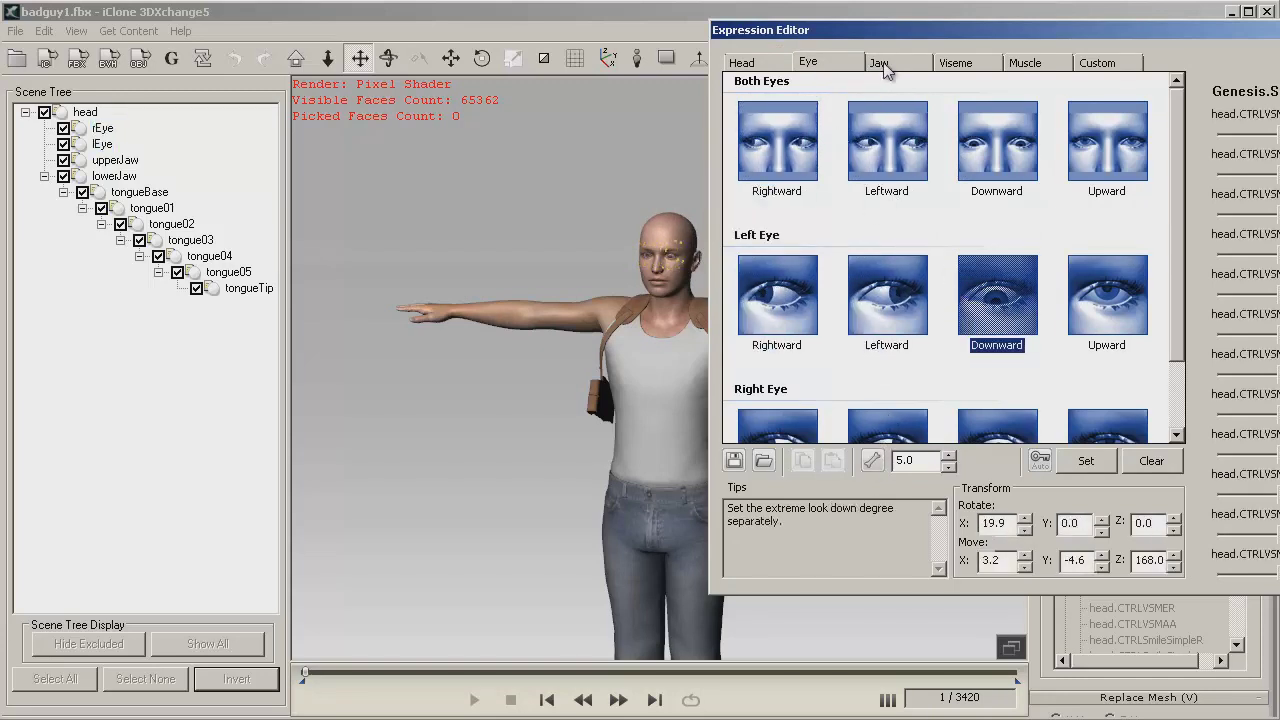
Step: Review the jaw's Rotate & Move poses, including Drop Jaw, Leftward and Rightward
click(879, 64)
click(803, 158)
click(920, 155)
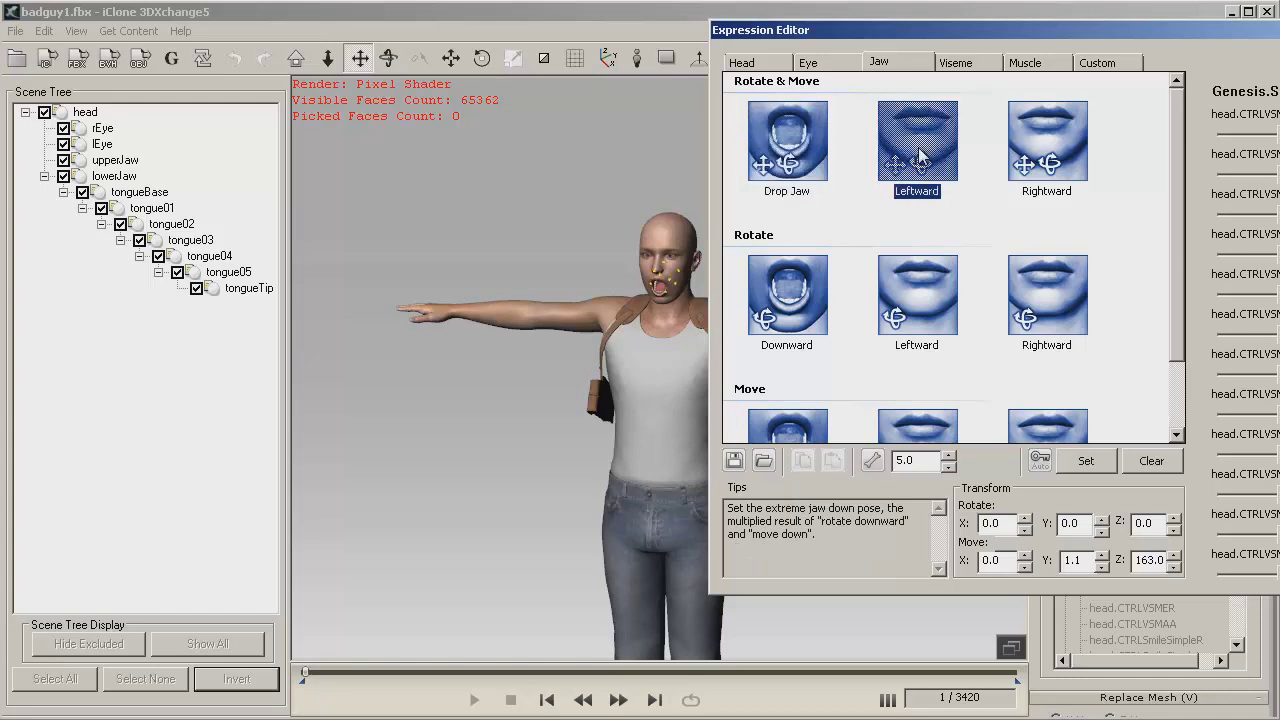
click(1010, 118)
Step: Examine the lip-sync viseme mouth shapes, including EE, Oh, Th, F.V, Ch.J and S.Z
click(978, 66)
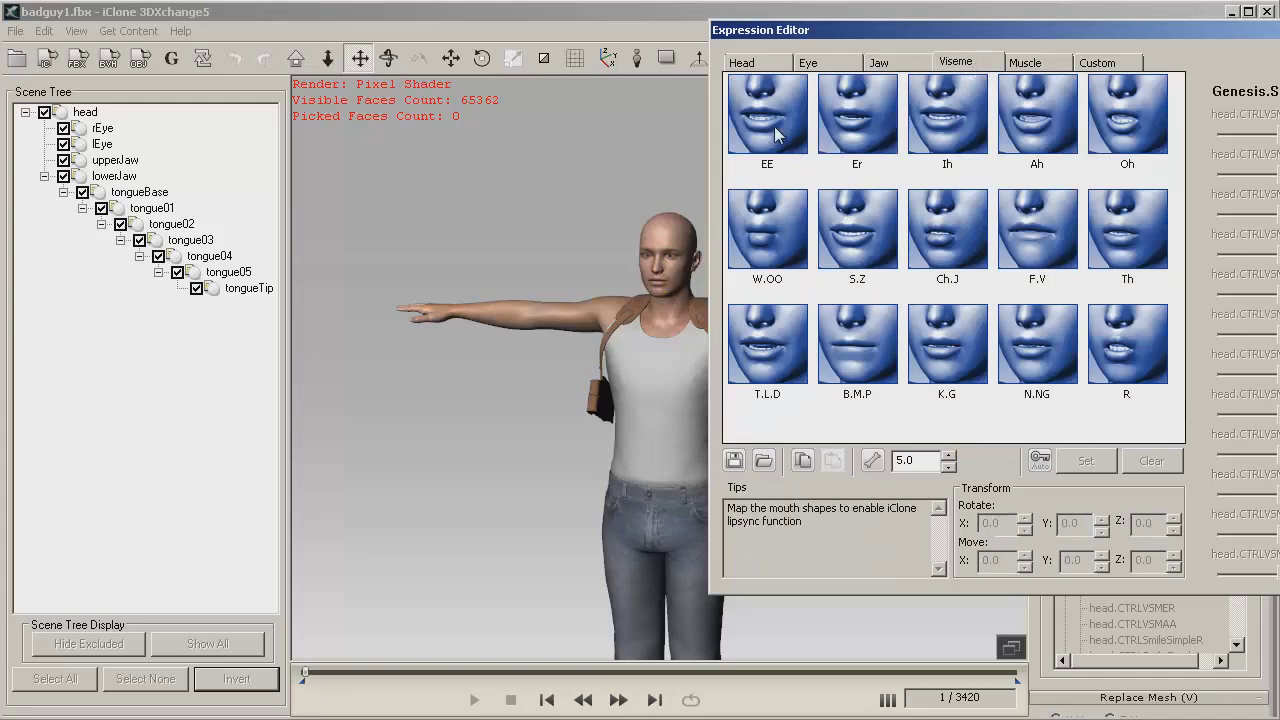
click(779, 136)
click(850, 218)
click(1013, 236)
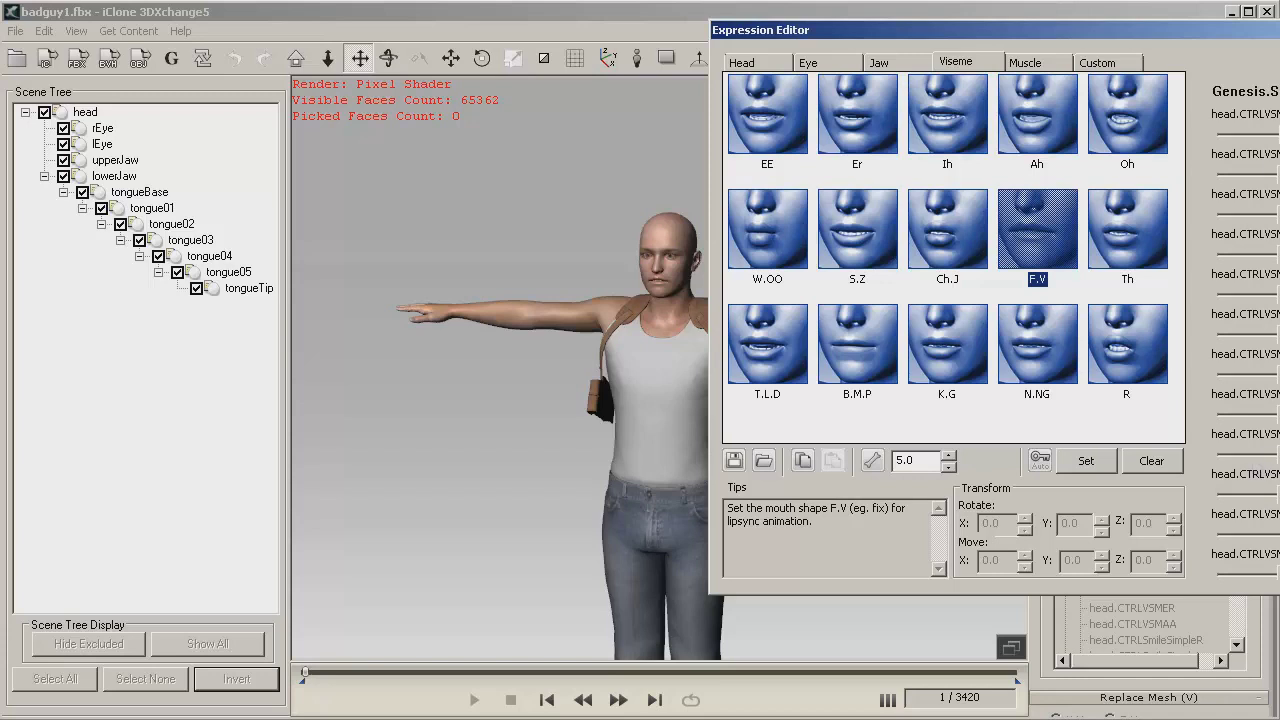
drag(1277, 173, 1267, 174)
click(1130, 135)
click(1133, 210)
click(1036, 248)
click(934, 246)
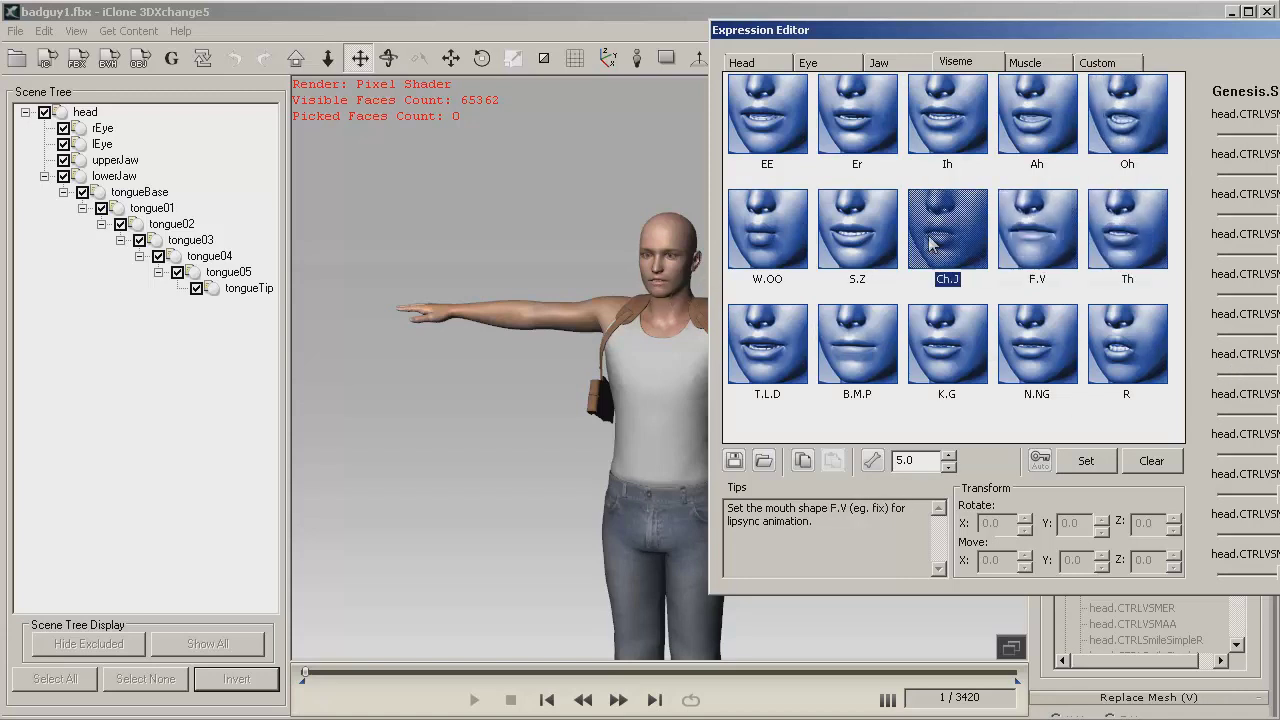
click(850, 266)
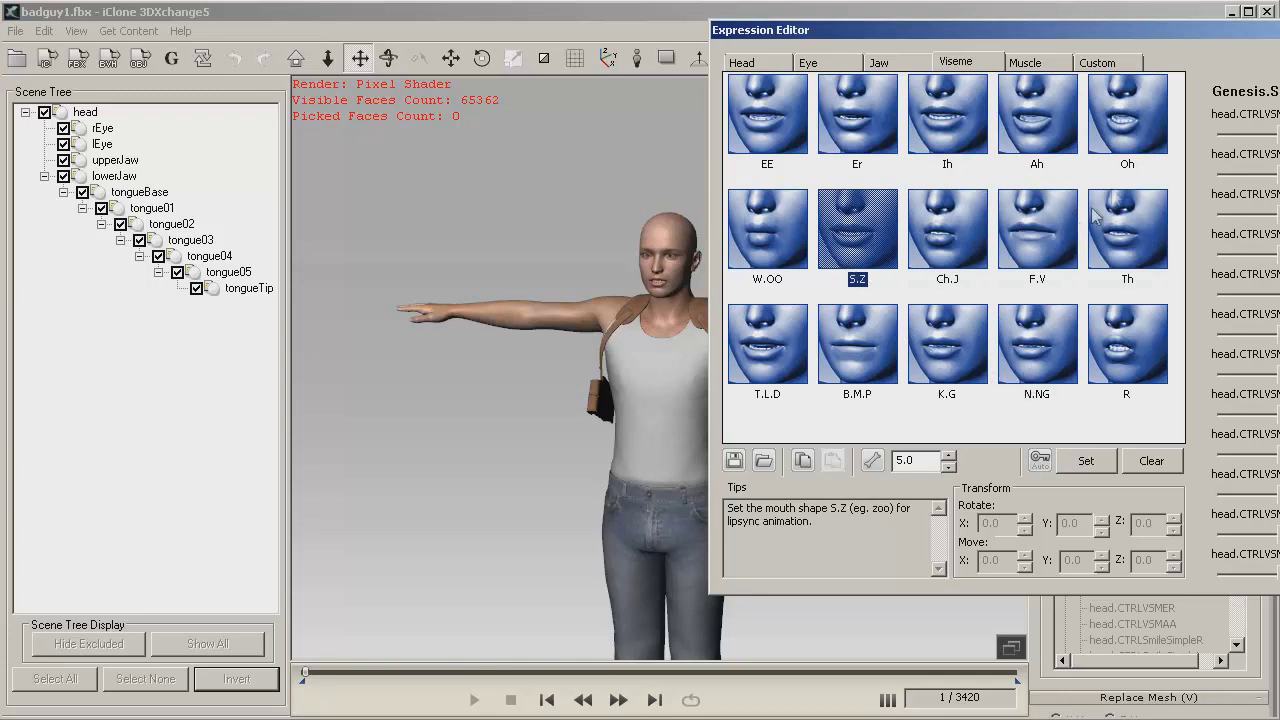
Step: Review the Brow & Eye muscle expressions, including the inner and outer brow raises, Brow Drop Right and Brow Raise Left
click(1033, 66)
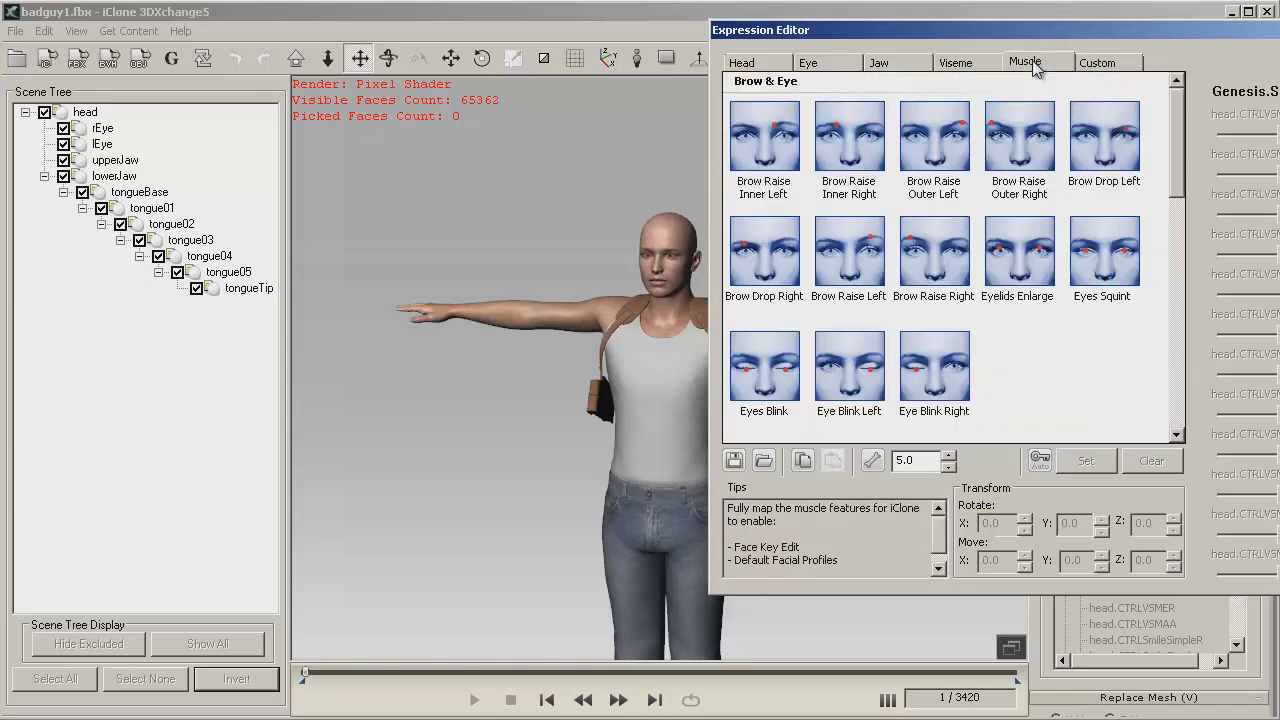
click(932, 152)
click(847, 160)
click(794, 158)
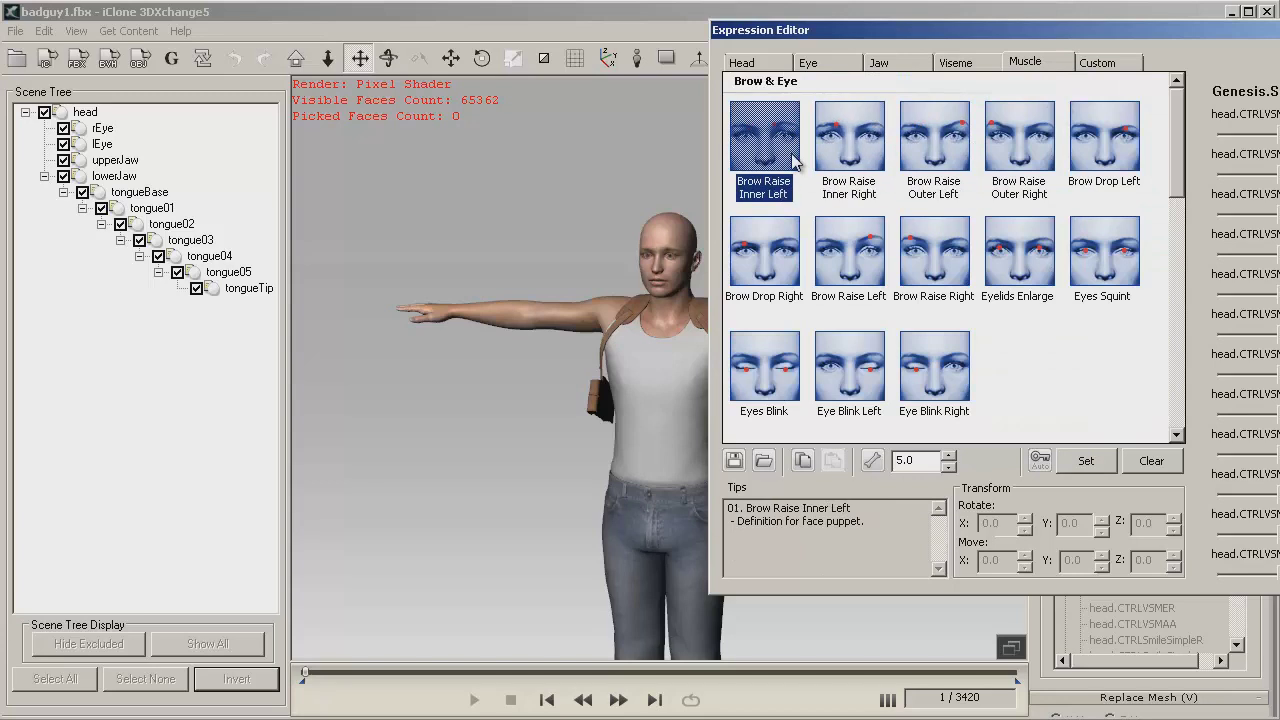
click(764, 276)
click(852, 272)
Step: Shape a mouth pose with the Genesis.Shape morphs and set it as the Upward expression of Custom Group 1
click(1112, 66)
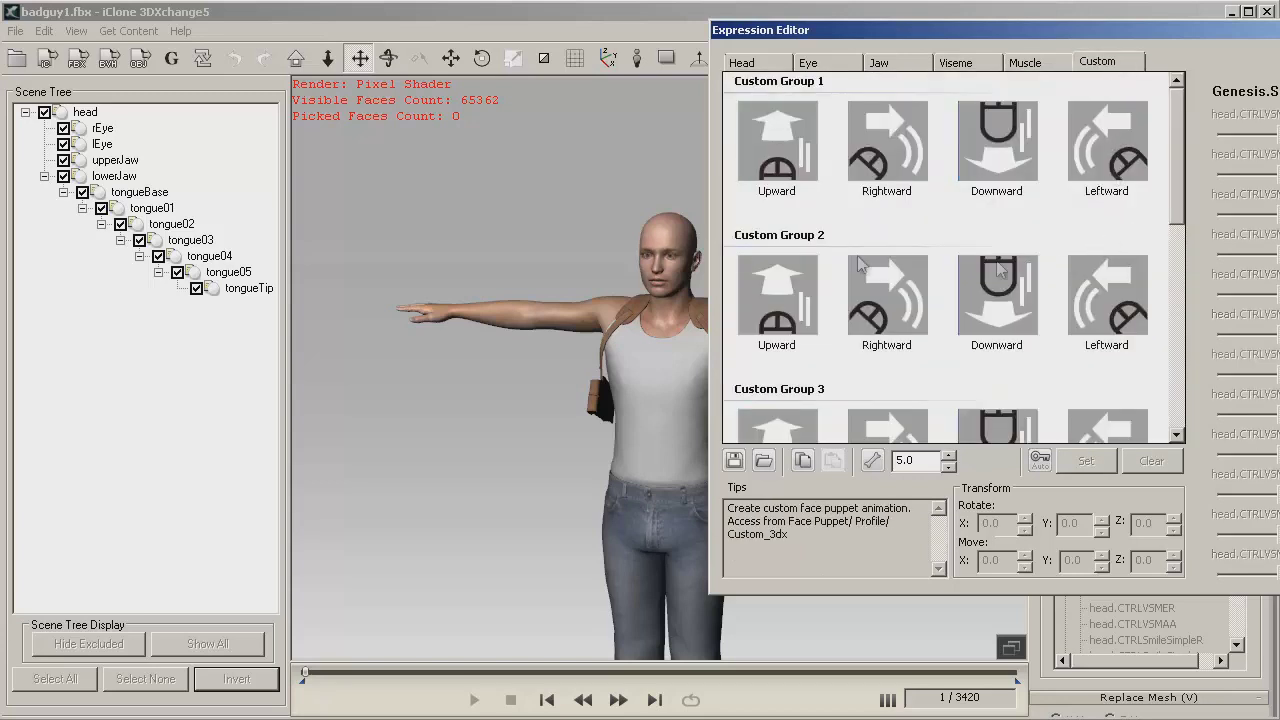
click(786, 146)
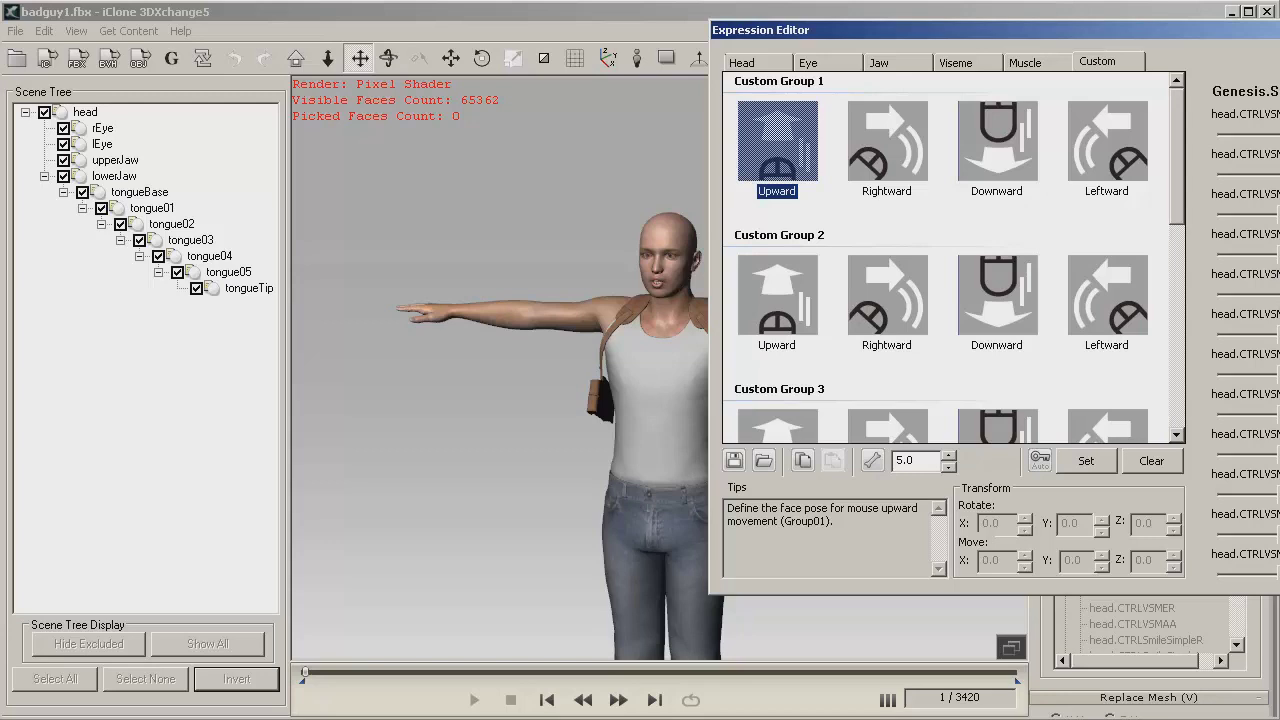
click(1088, 461)
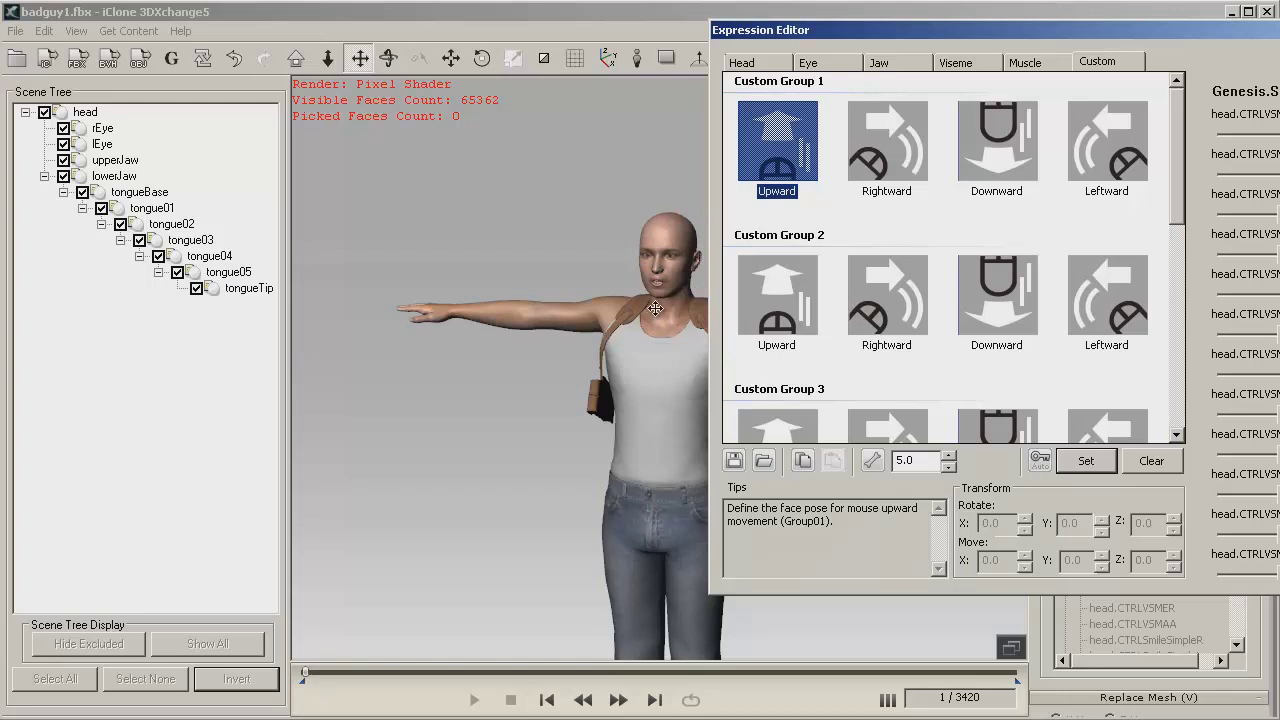
Step: Raise a Genesis.Shape head morph to its maximum and set the pose as the Rightward expression of Custom Group 1
click(876, 160)
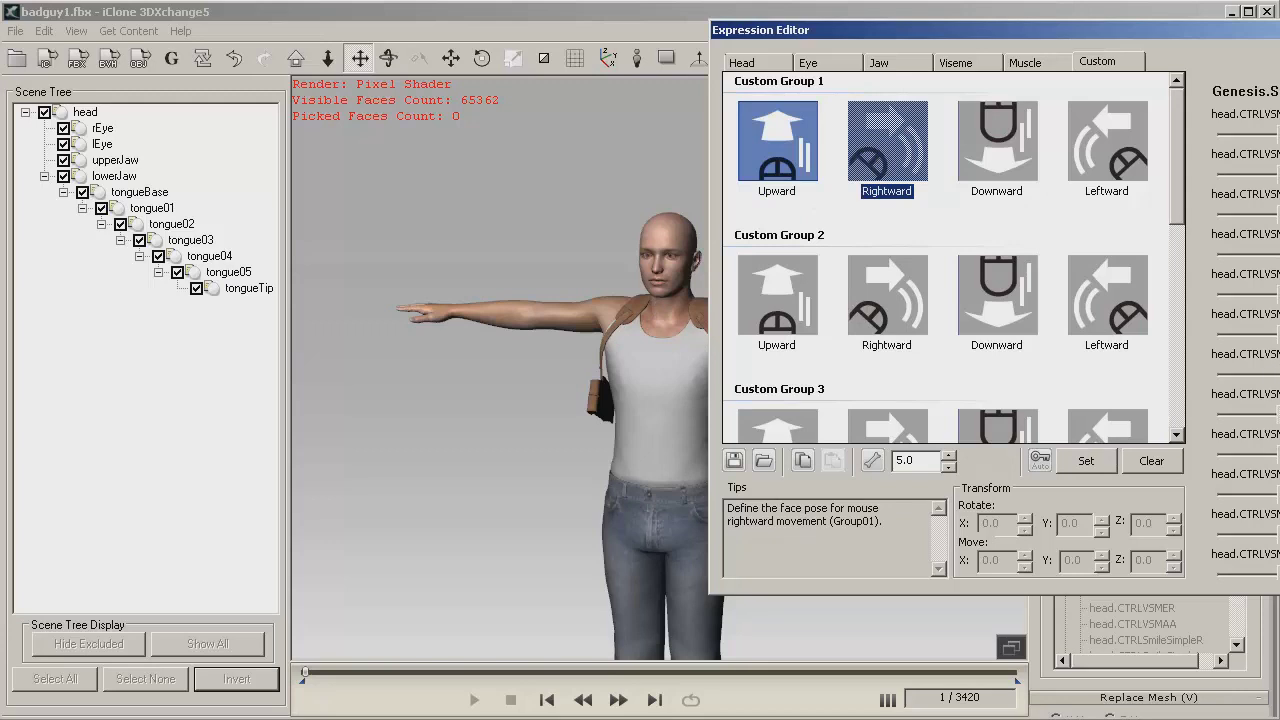
drag(1226, 413, 1276, 413)
click(1092, 463)
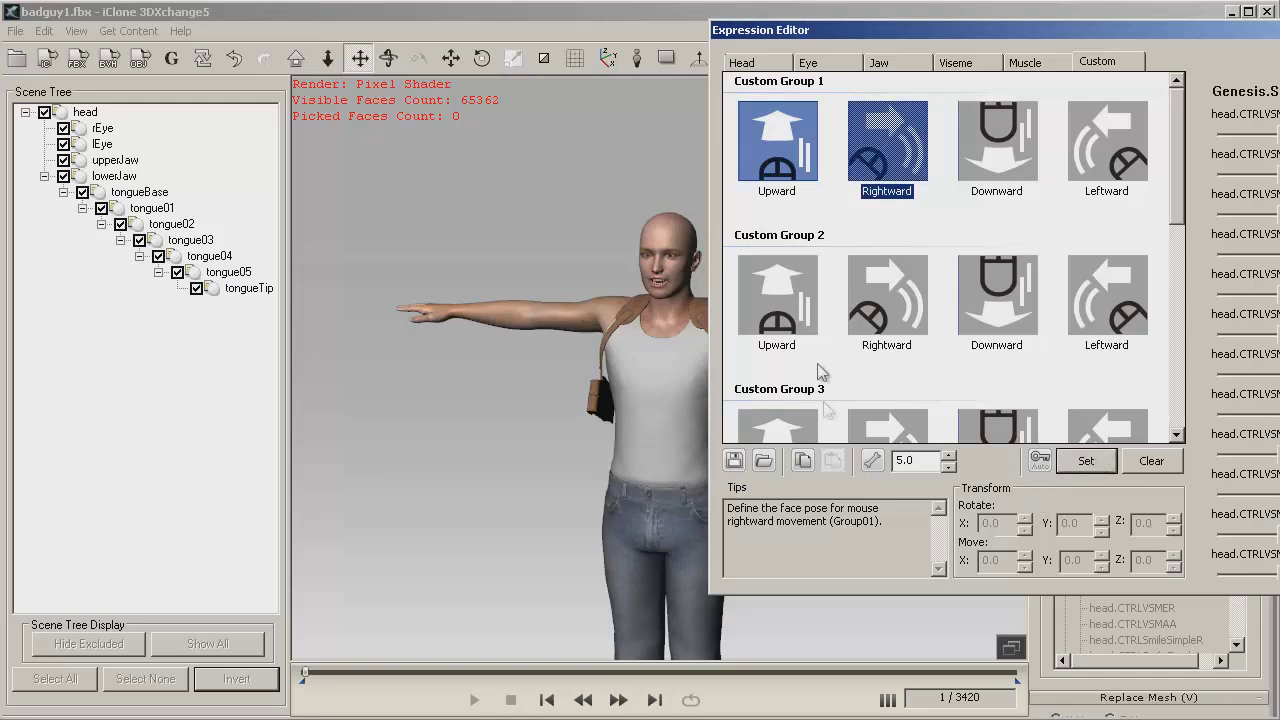
Step: Close the Expression Editor and apply the converted character to iClone 5
drag(1262, 38, 953, 65)
click(1117, 57)
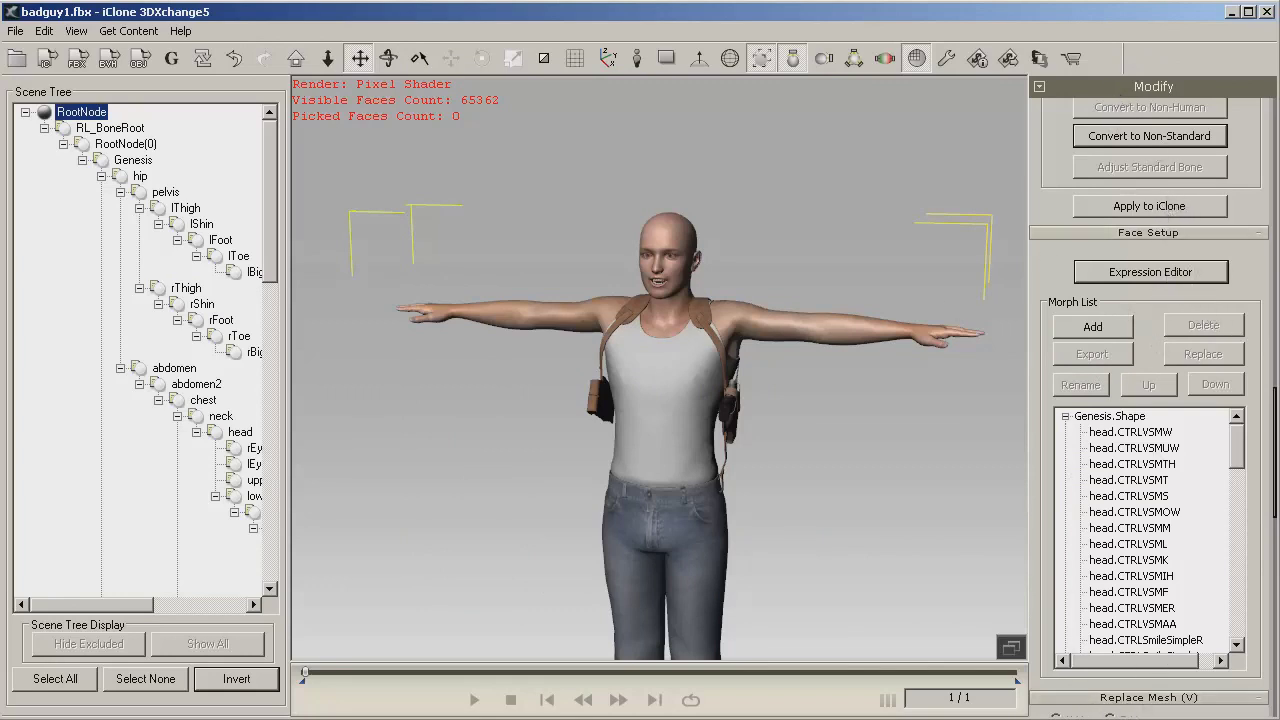
click(1157, 211)
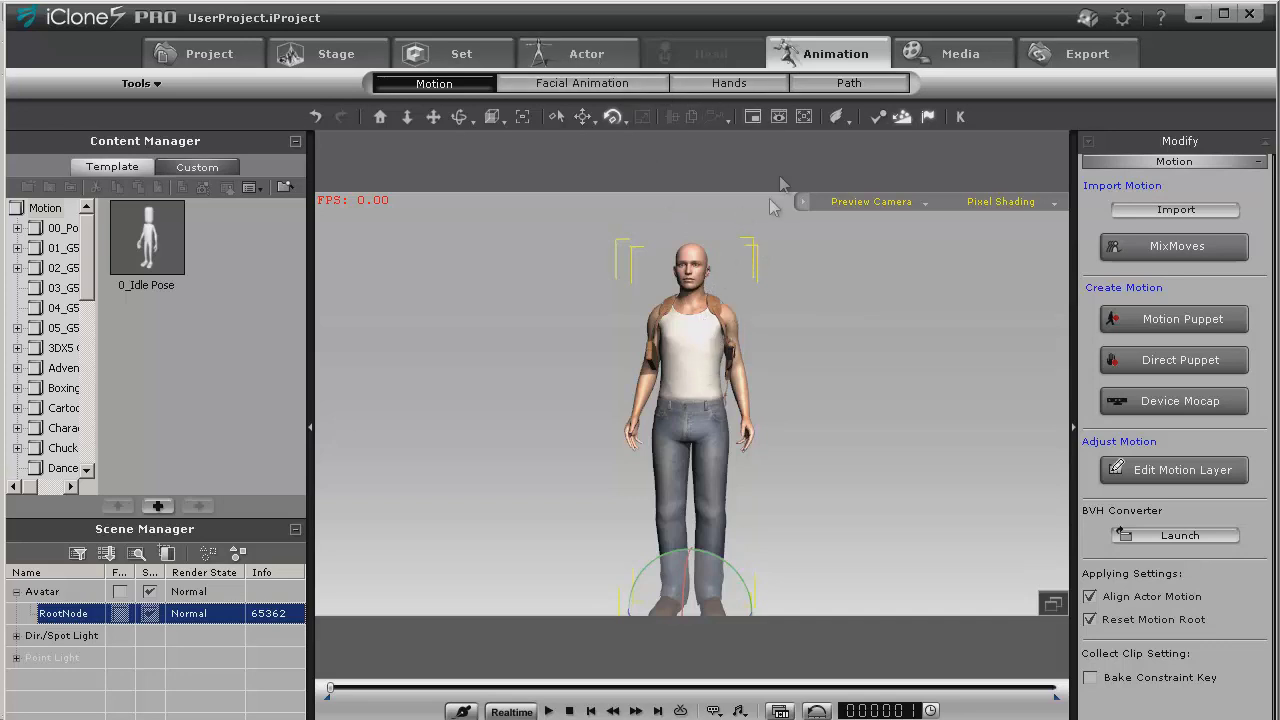
Step: Load the Commentator audio file as the character's voice for facial animation
click(582, 83)
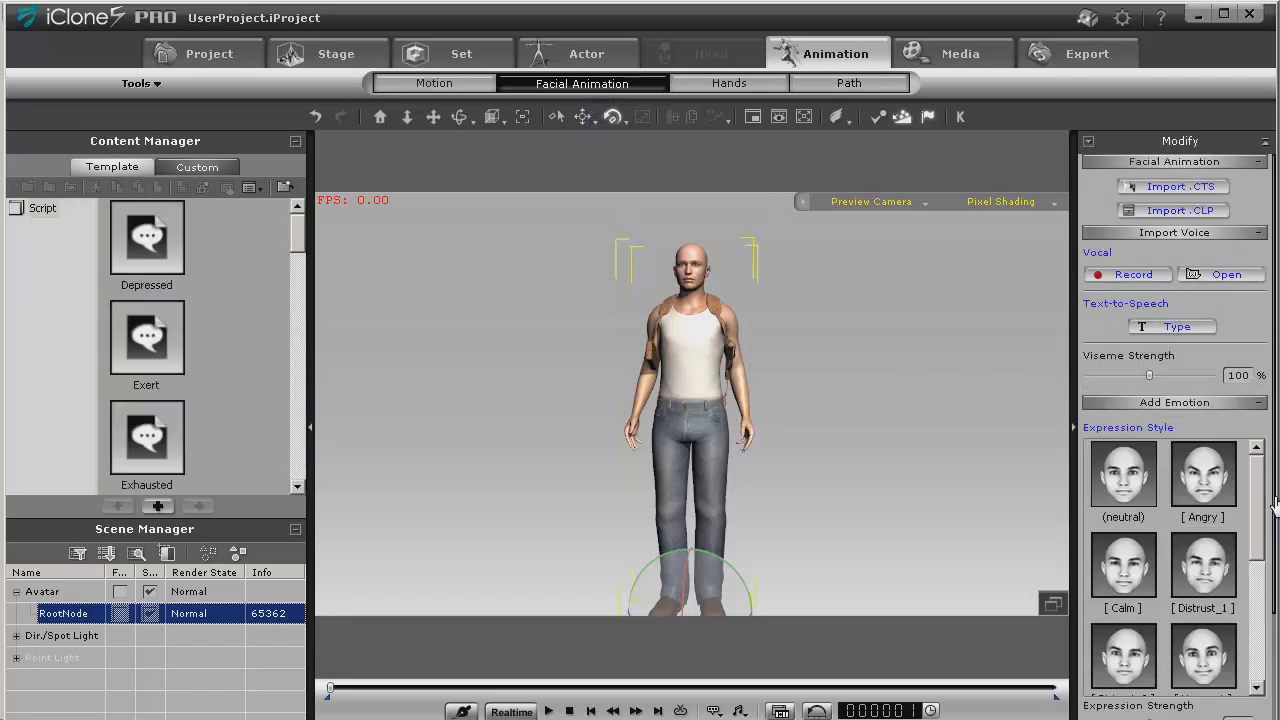
click(1207, 279)
double_click(212, 160)
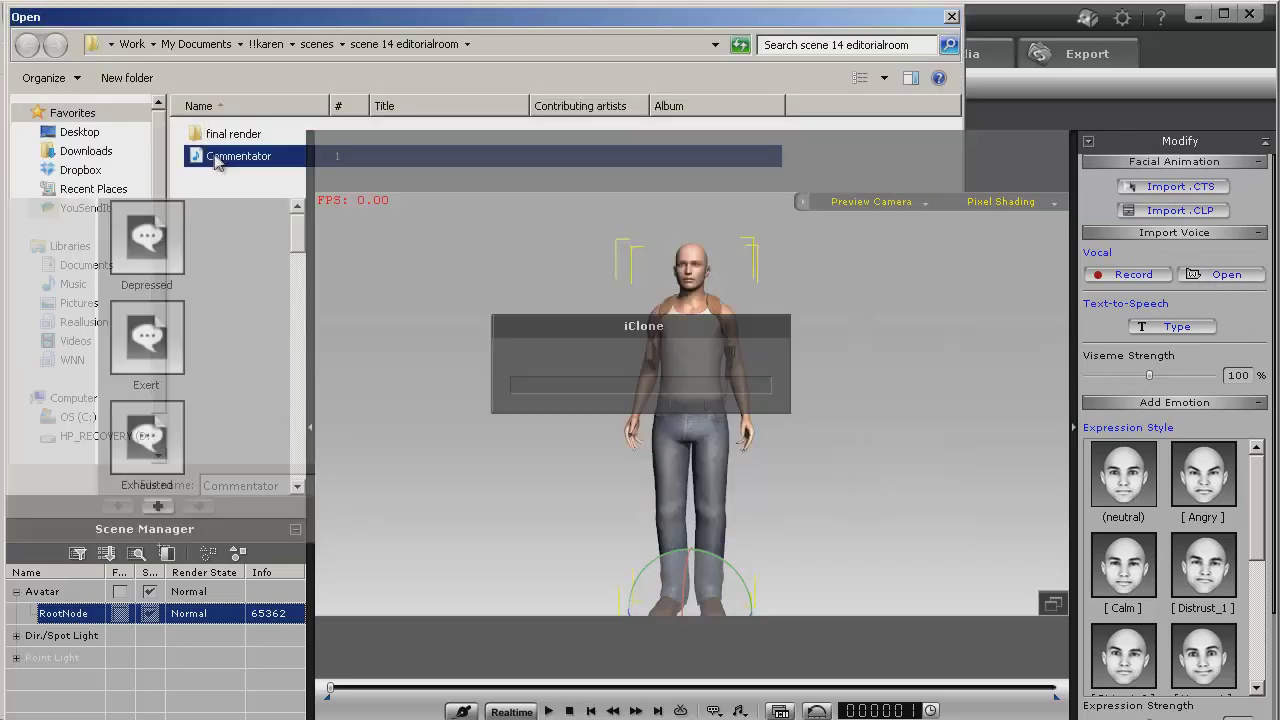
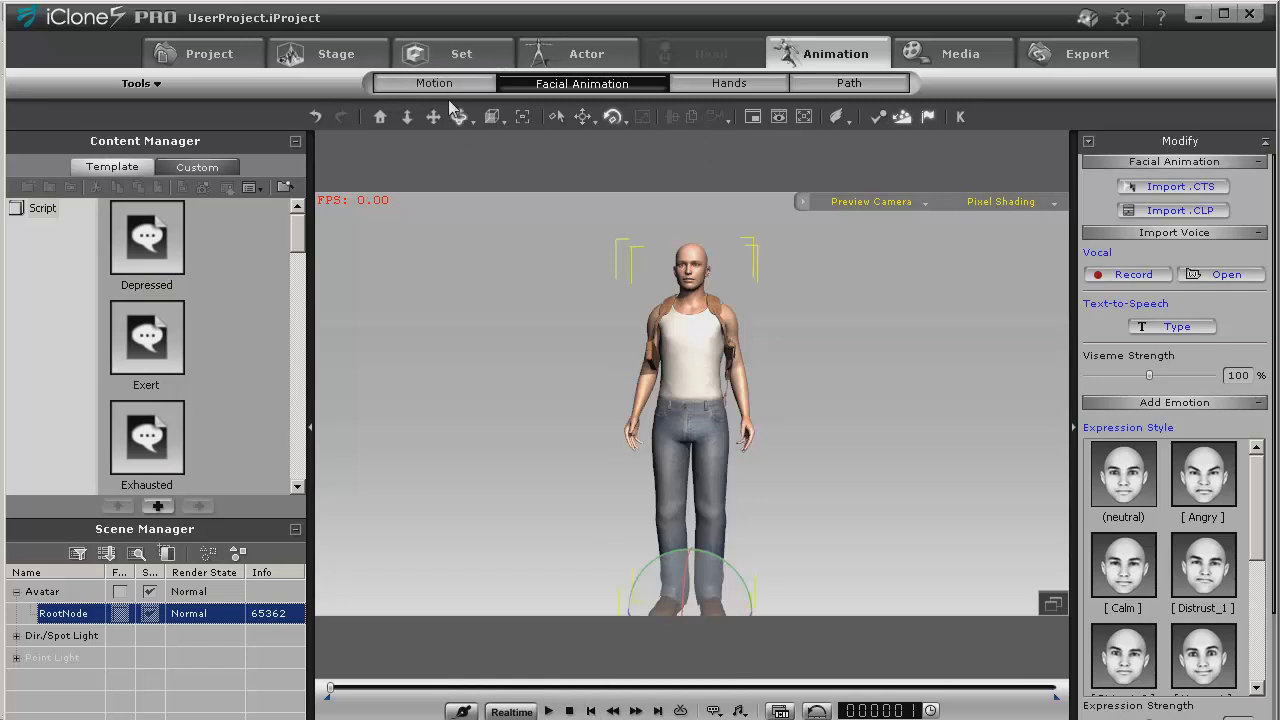
Step: Preview the 01_Natural motion on the character in Motion Puppet, stop the playback and close the Body Puppet window
click(430, 82)
click(1200, 330)
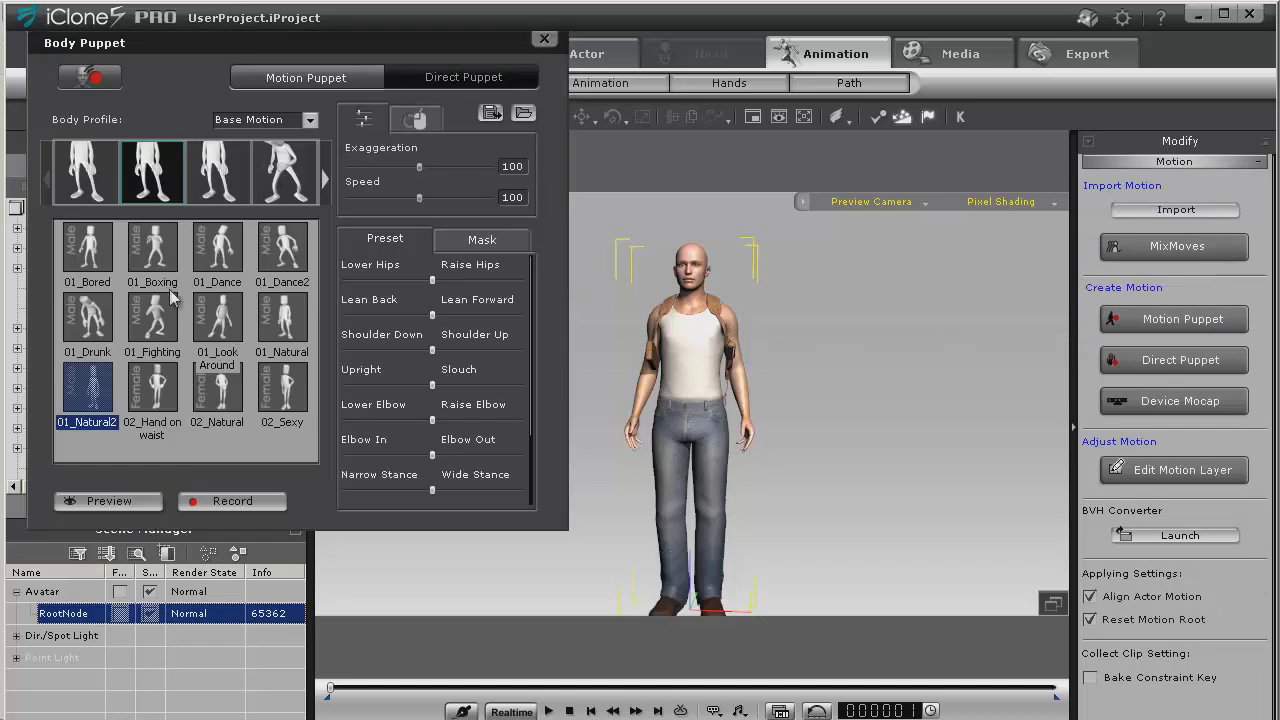
click(290, 315)
click(139, 501)
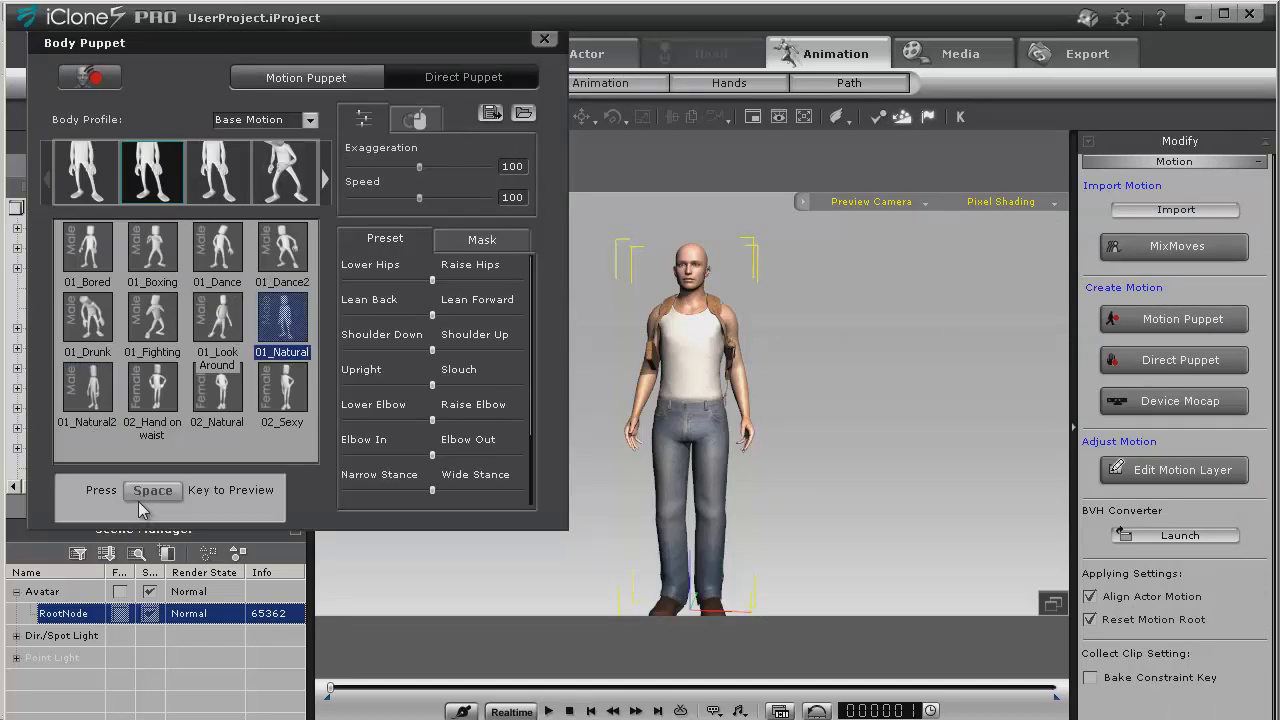
key(space)
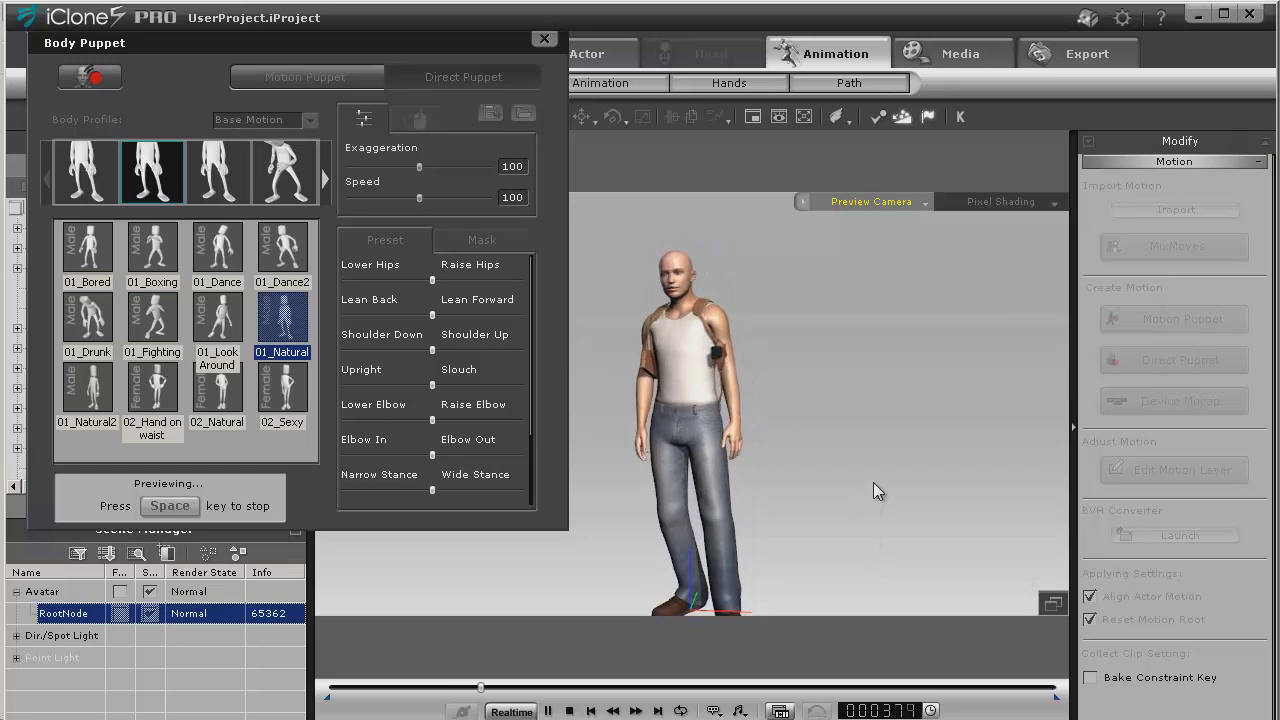
key(space)
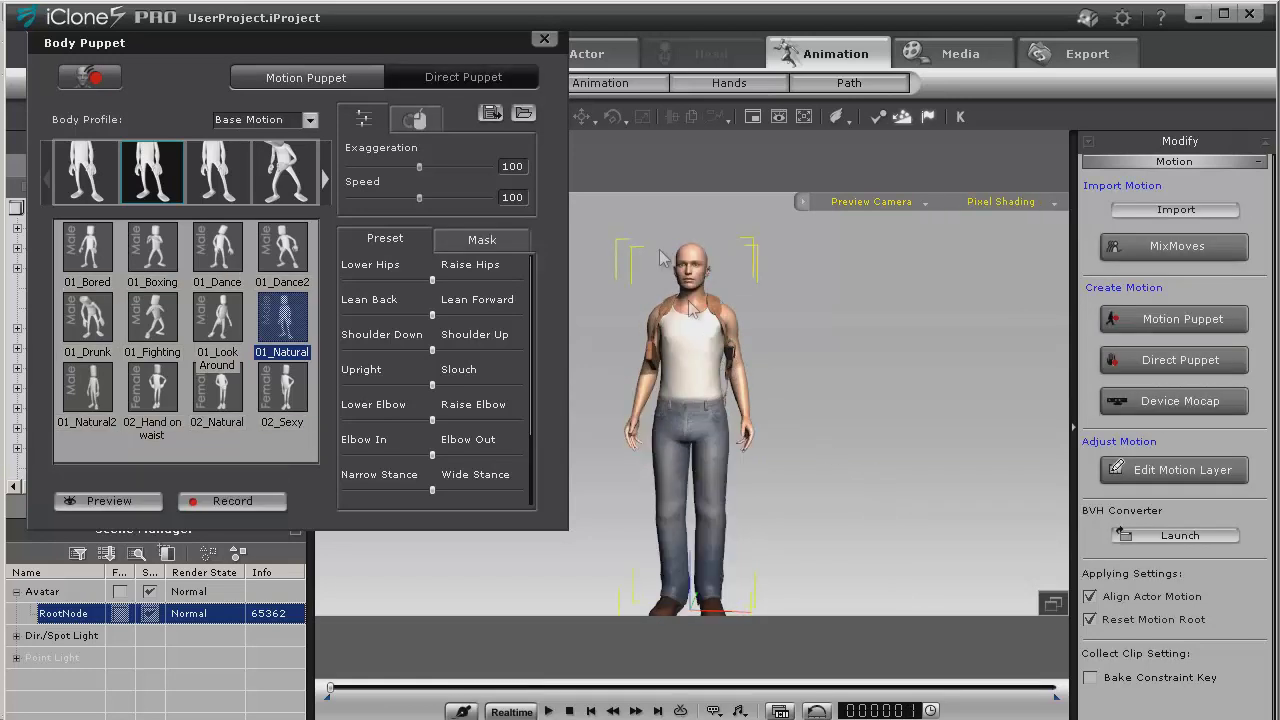
click(544, 39)
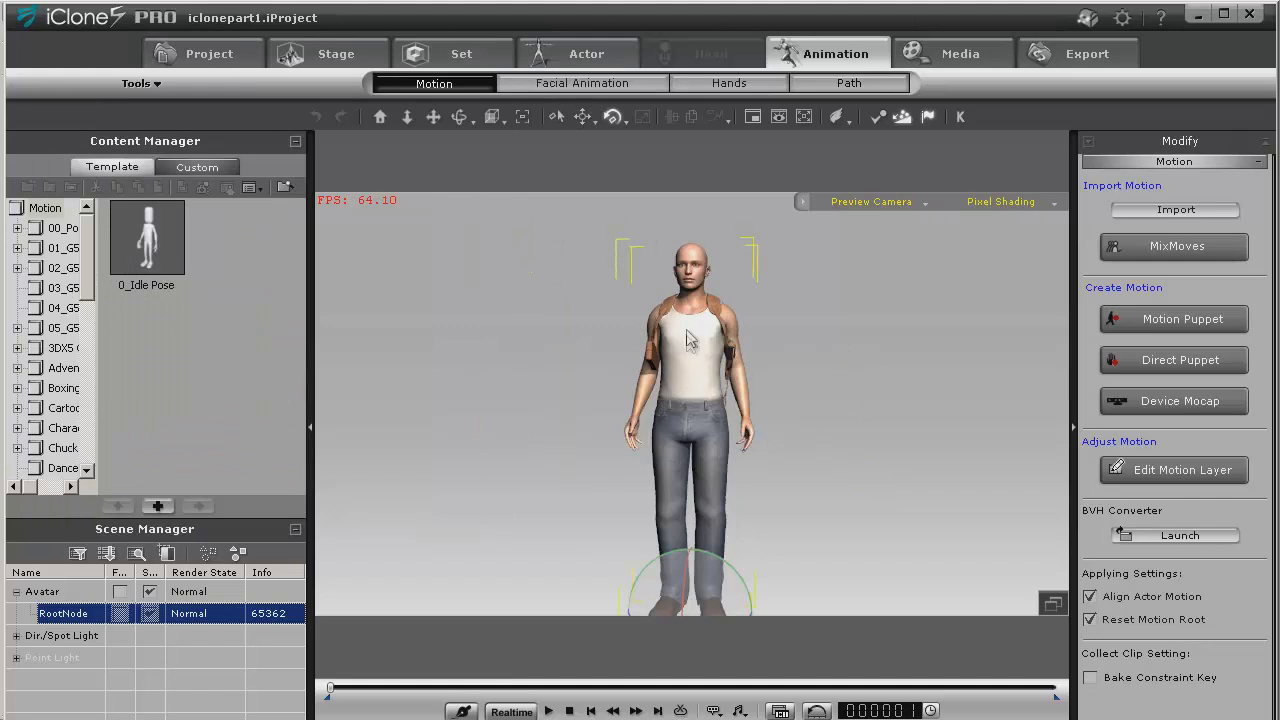
Step: Move and rotate the character's left shoulder slightly in Edit Motion Layer and close the editor
right_click(697, 354)
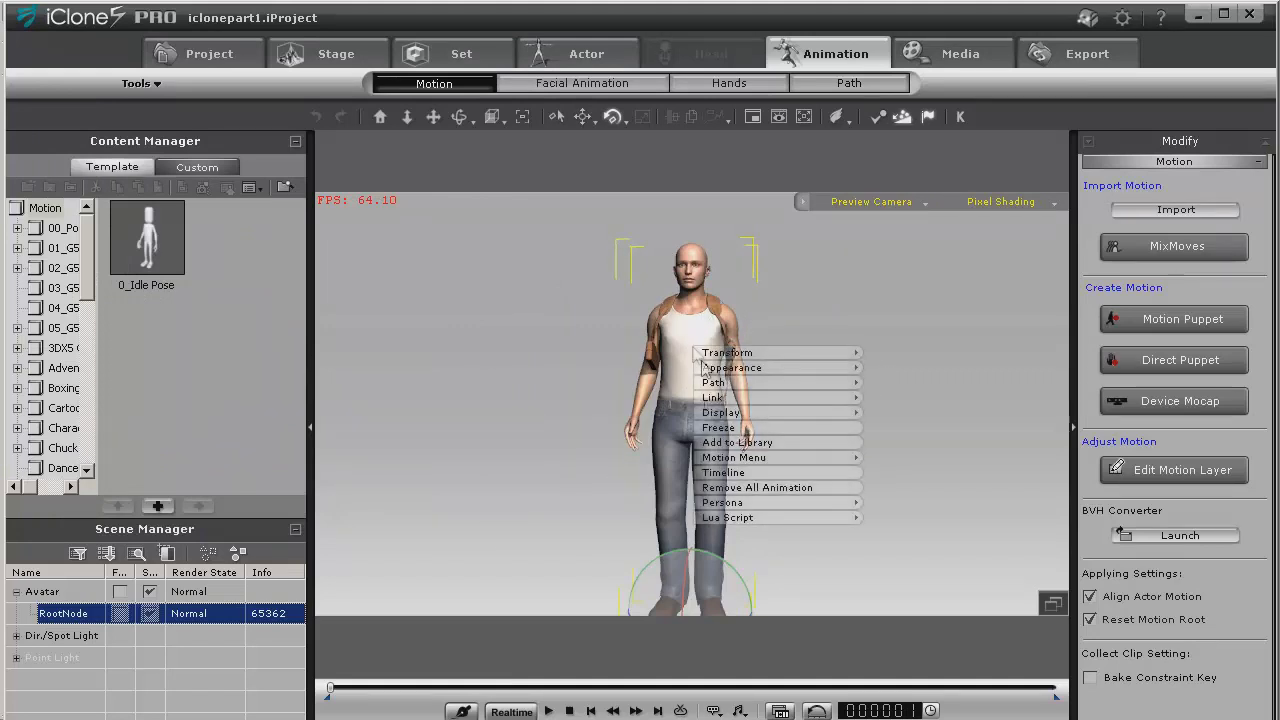
mouse_move(757, 458)
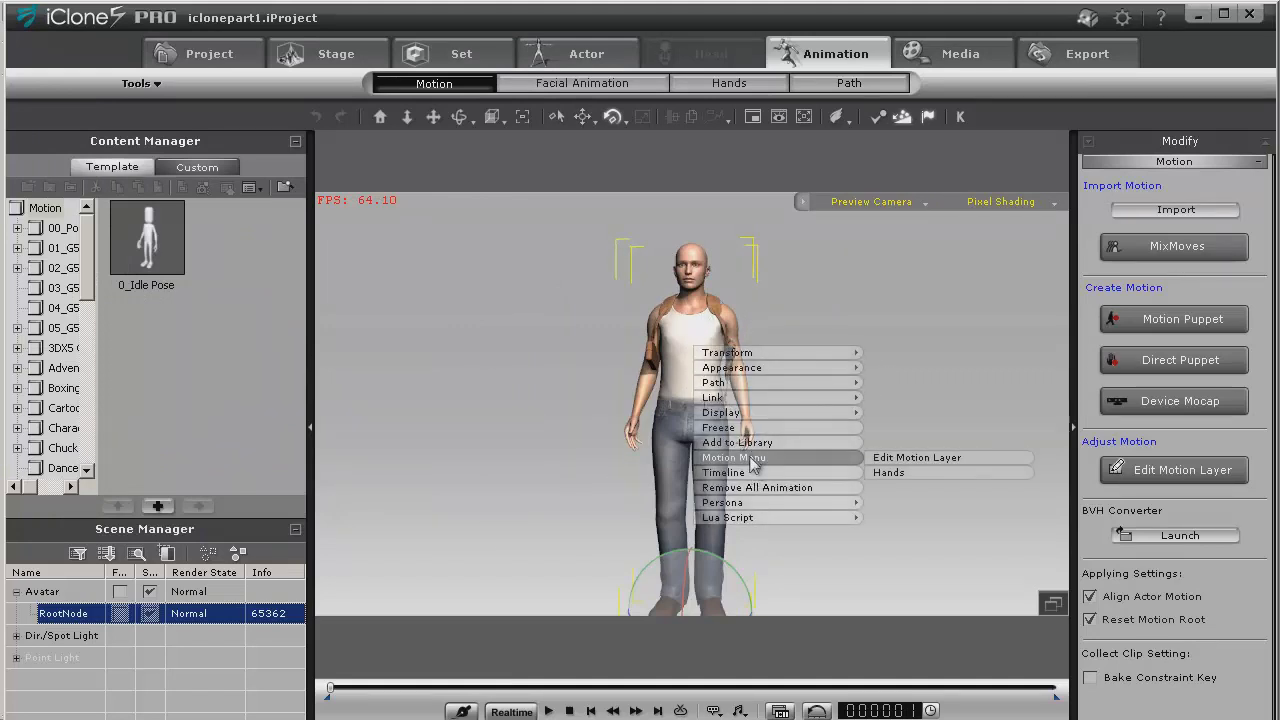
click(897, 460)
click(260, 252)
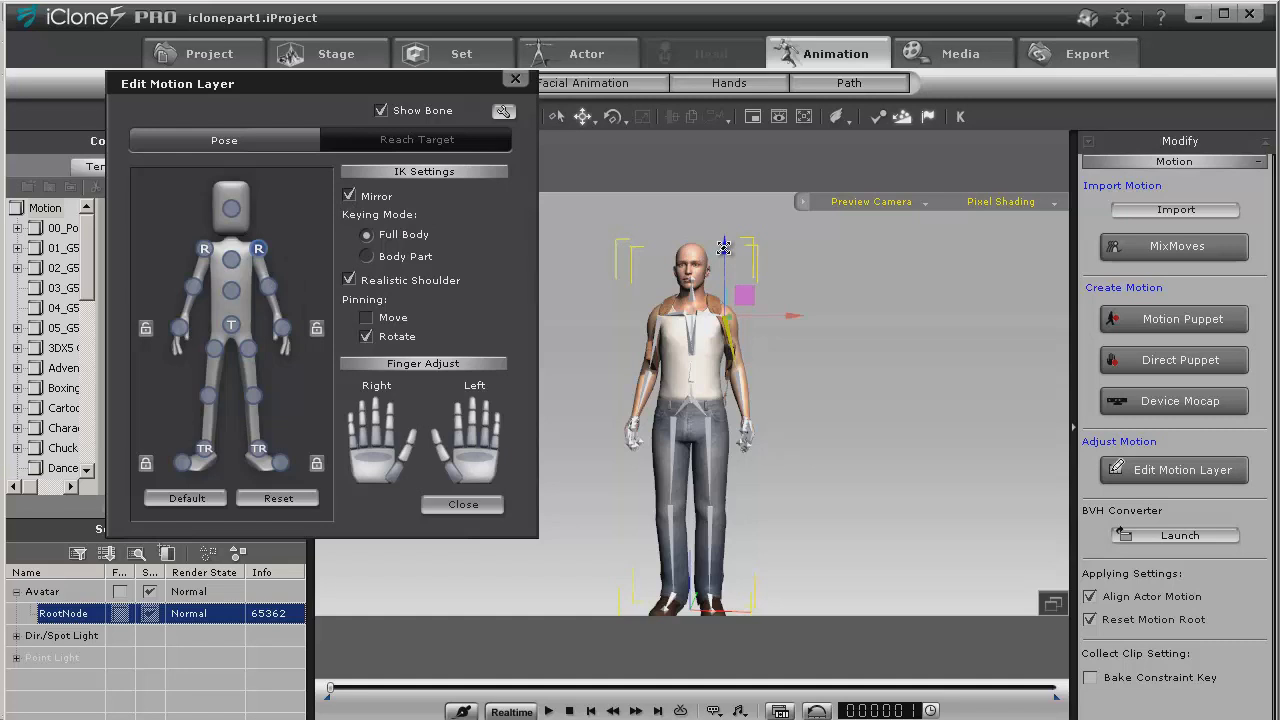
drag(724, 247, 724, 242)
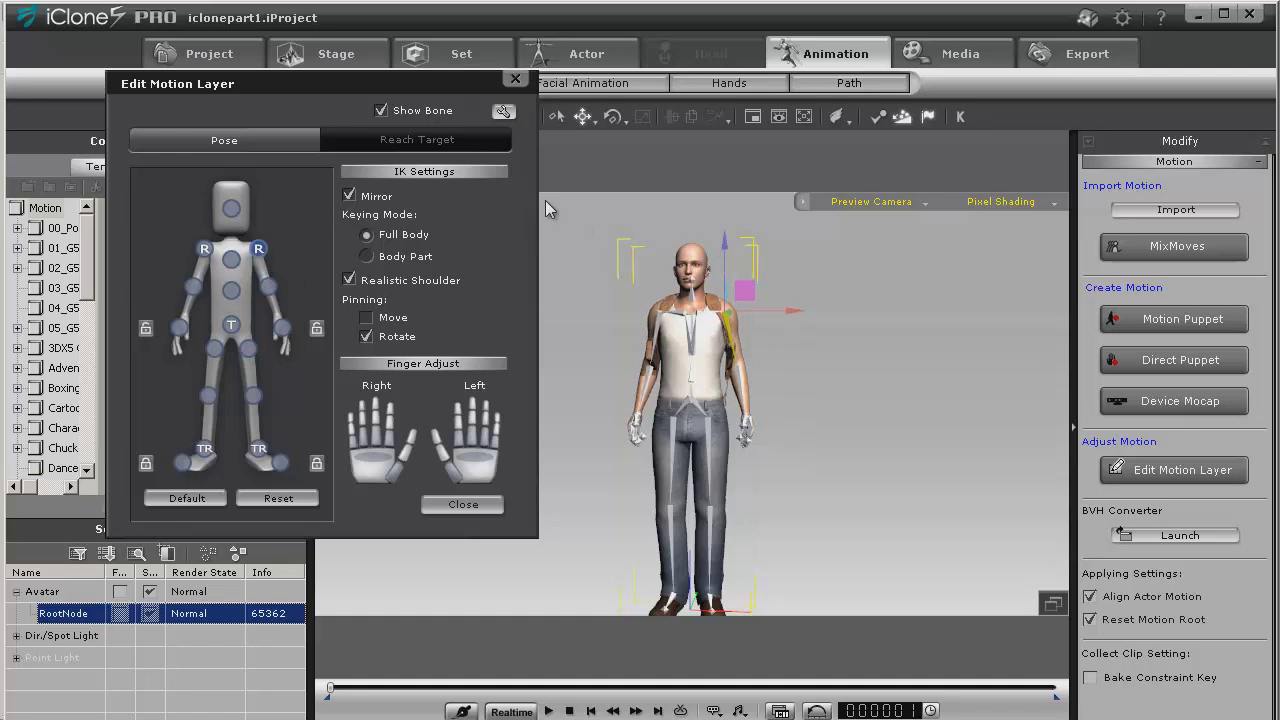
click(612, 116)
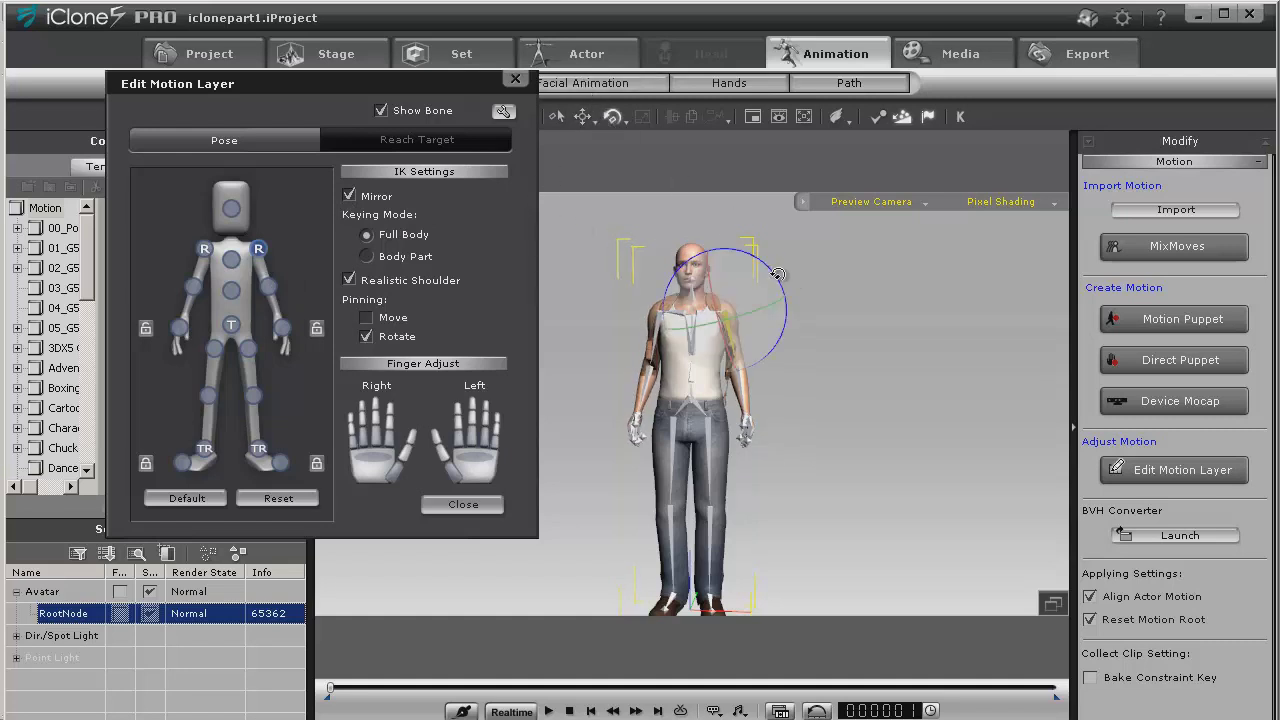
drag(778, 274, 776, 274)
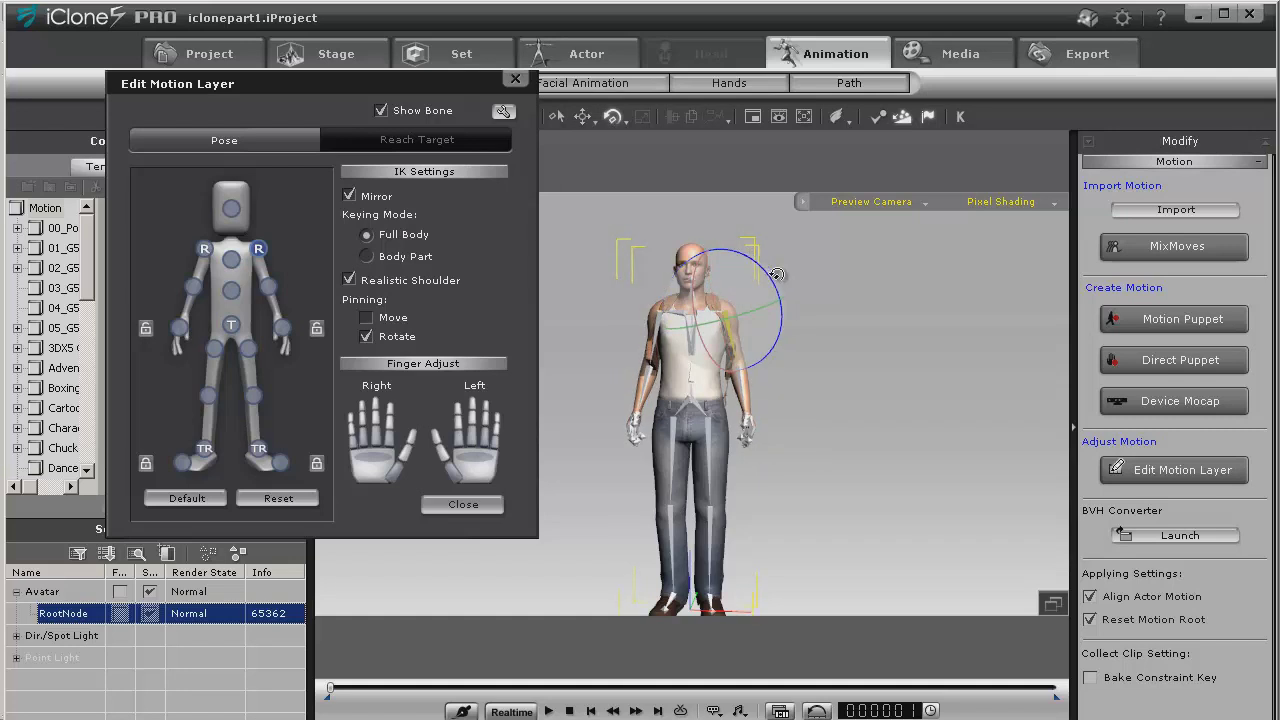
click(463, 504)
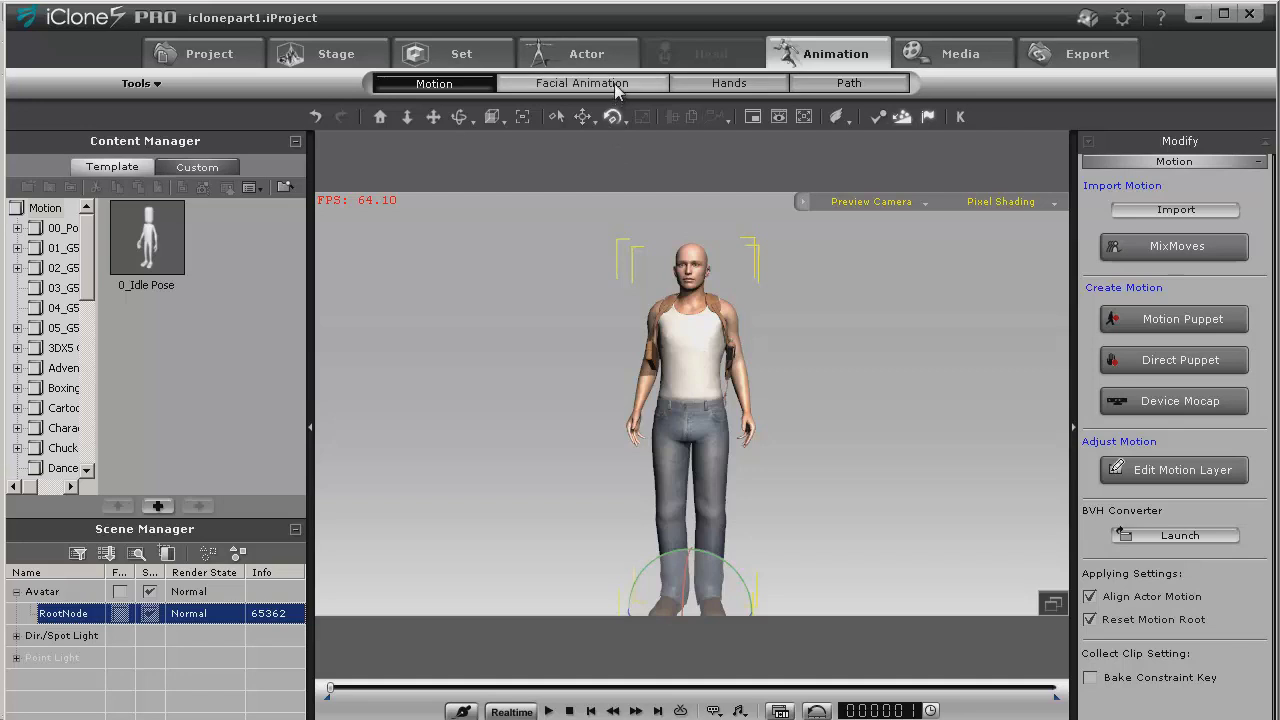
Step: Preview facial puppeteering on the character with the 01_Chuck face profile and stop the preview
click(582, 83)
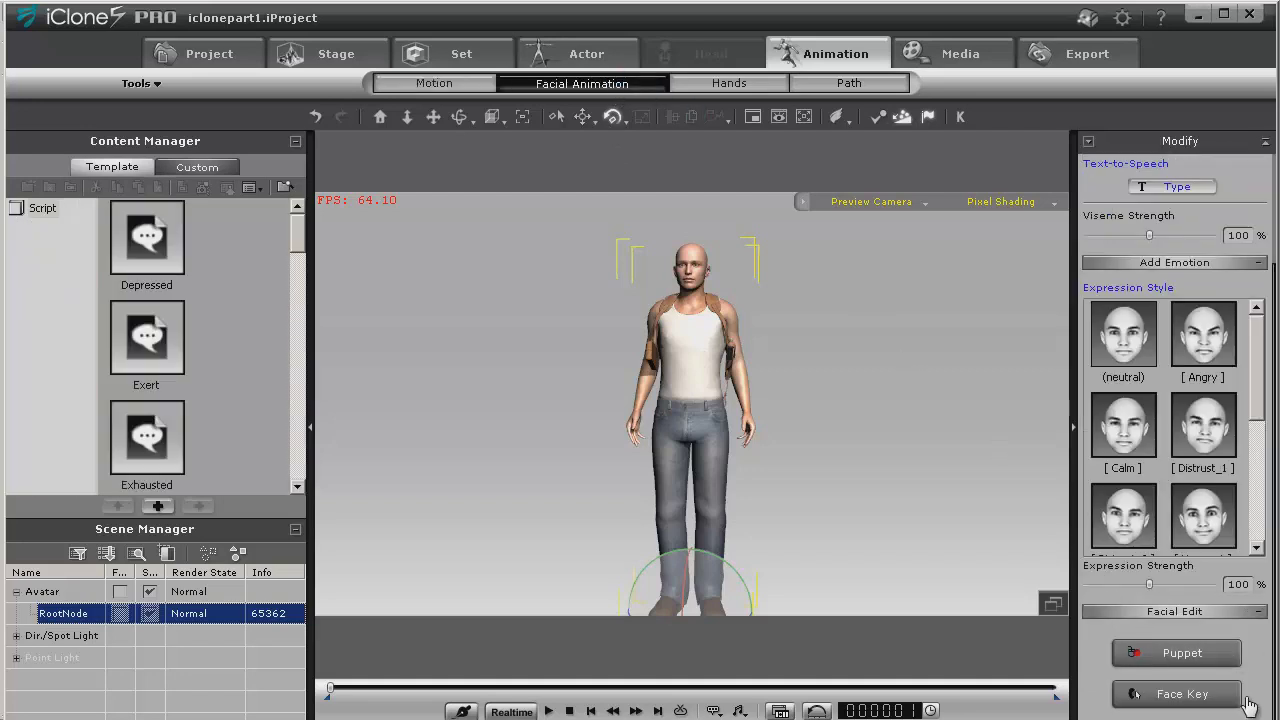
click(1182, 653)
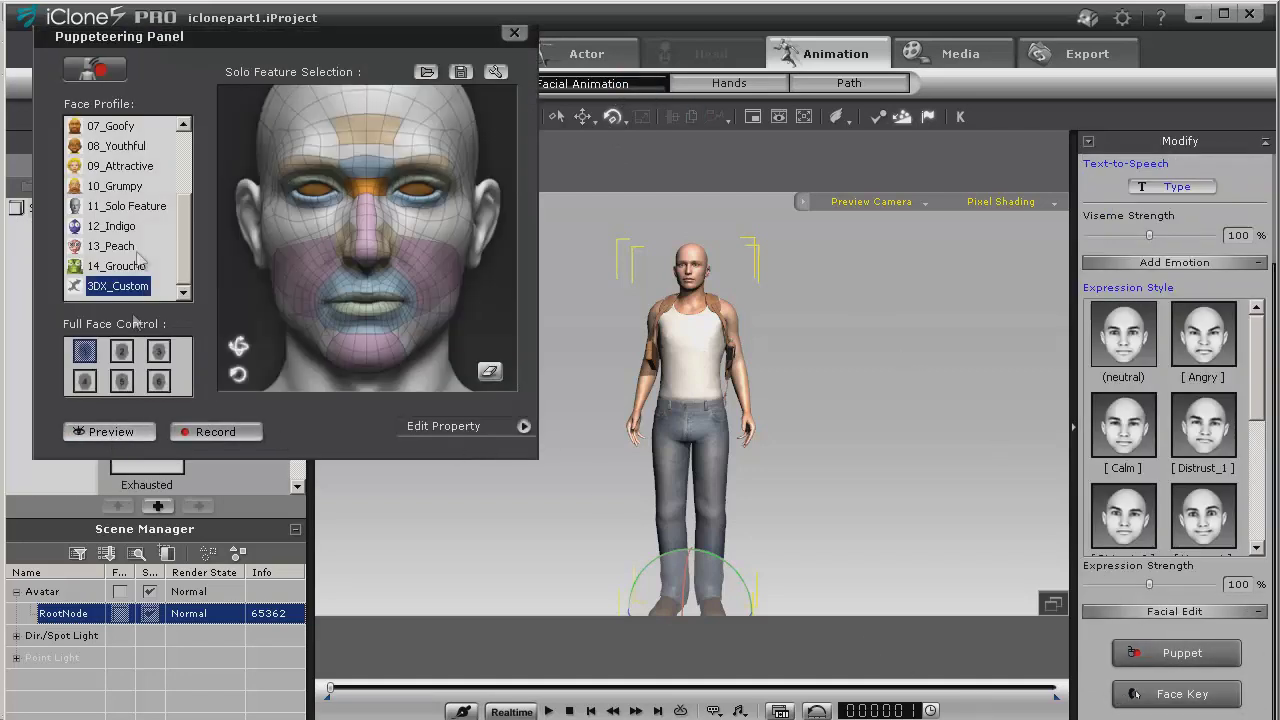
drag(185, 230, 185, 166)
click(110, 126)
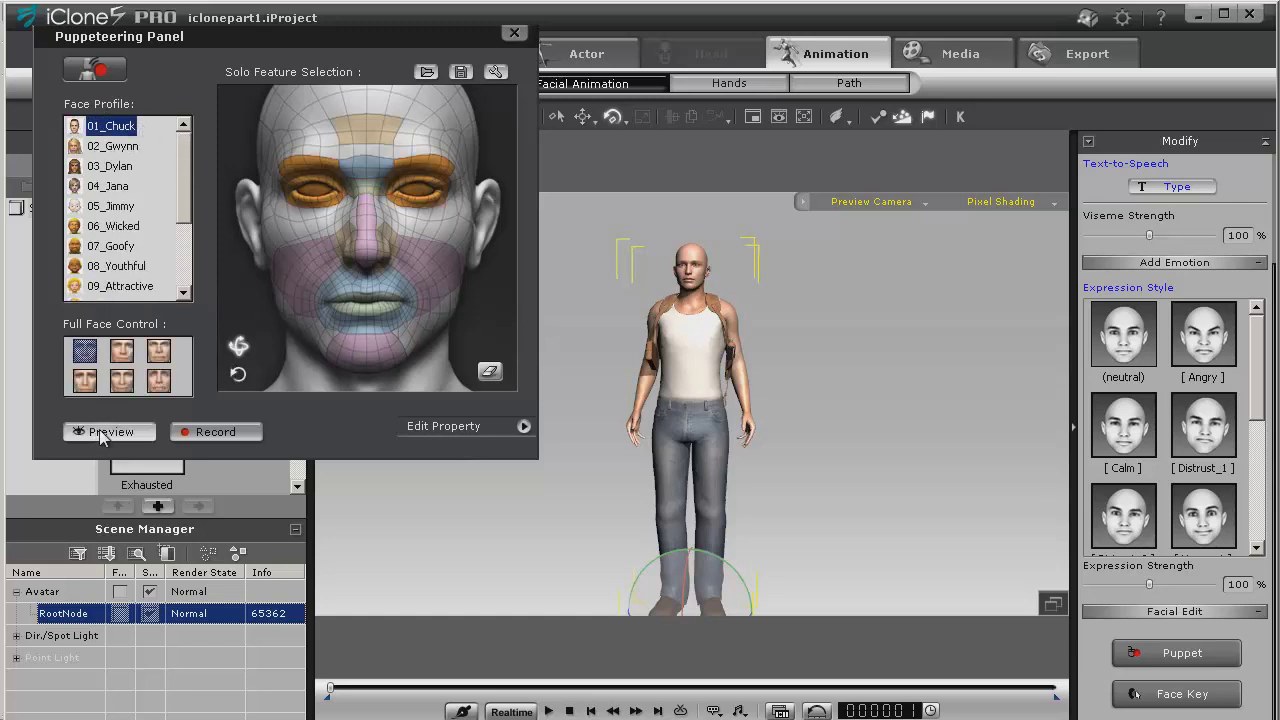
click(110, 432)
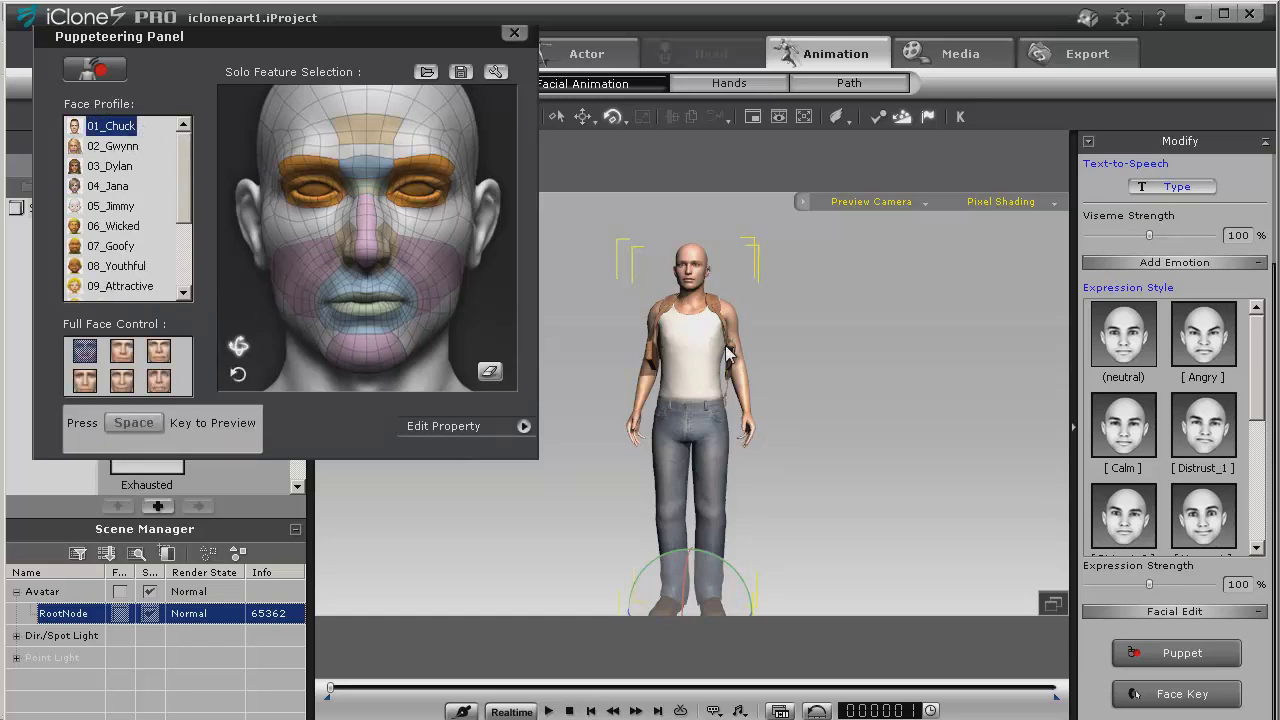
key(space)
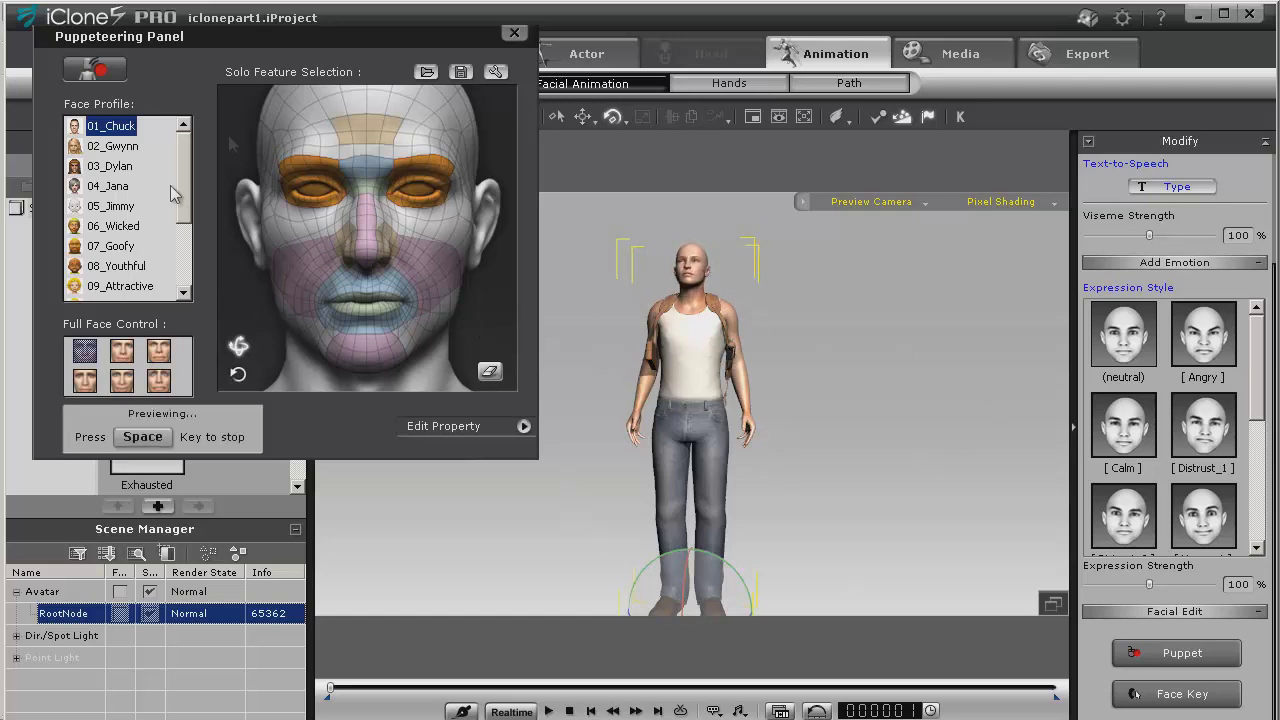
key(space)
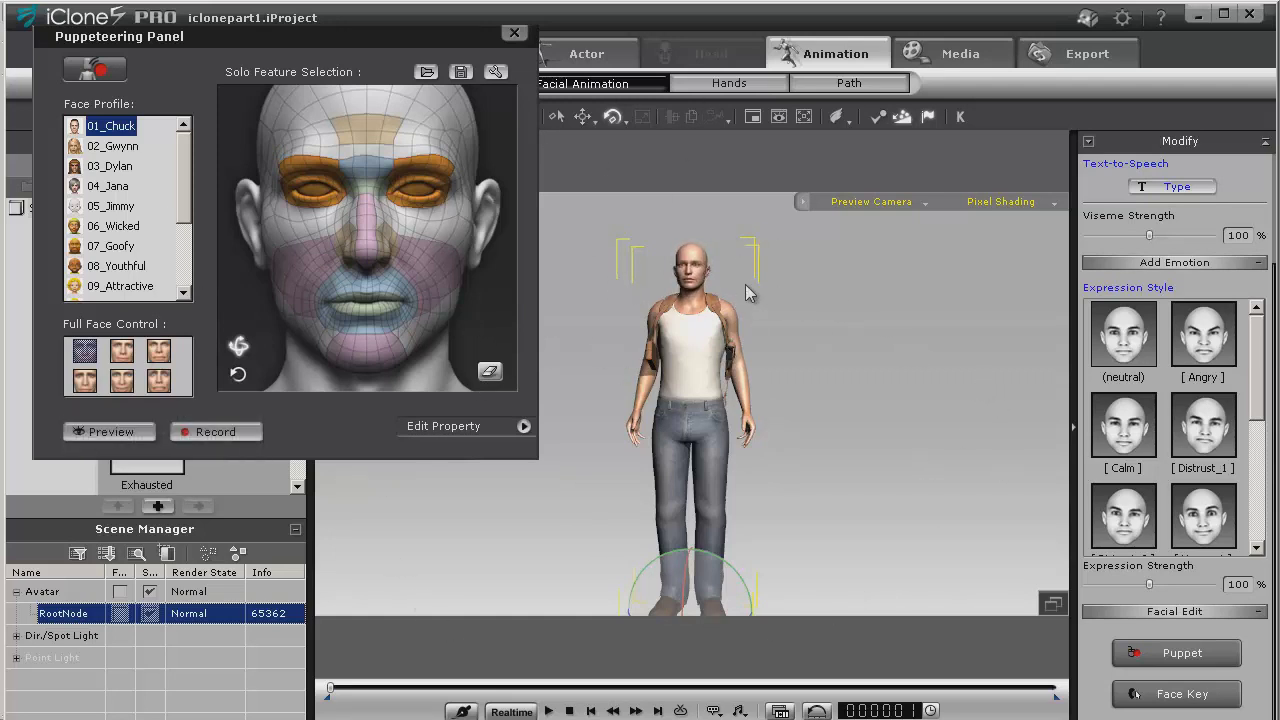
Step: Preview facial puppeteering with the 06_Wicked face profile in a close-up of the head and stop the preview
drag(463, 44, 430, 250)
click(405, 117)
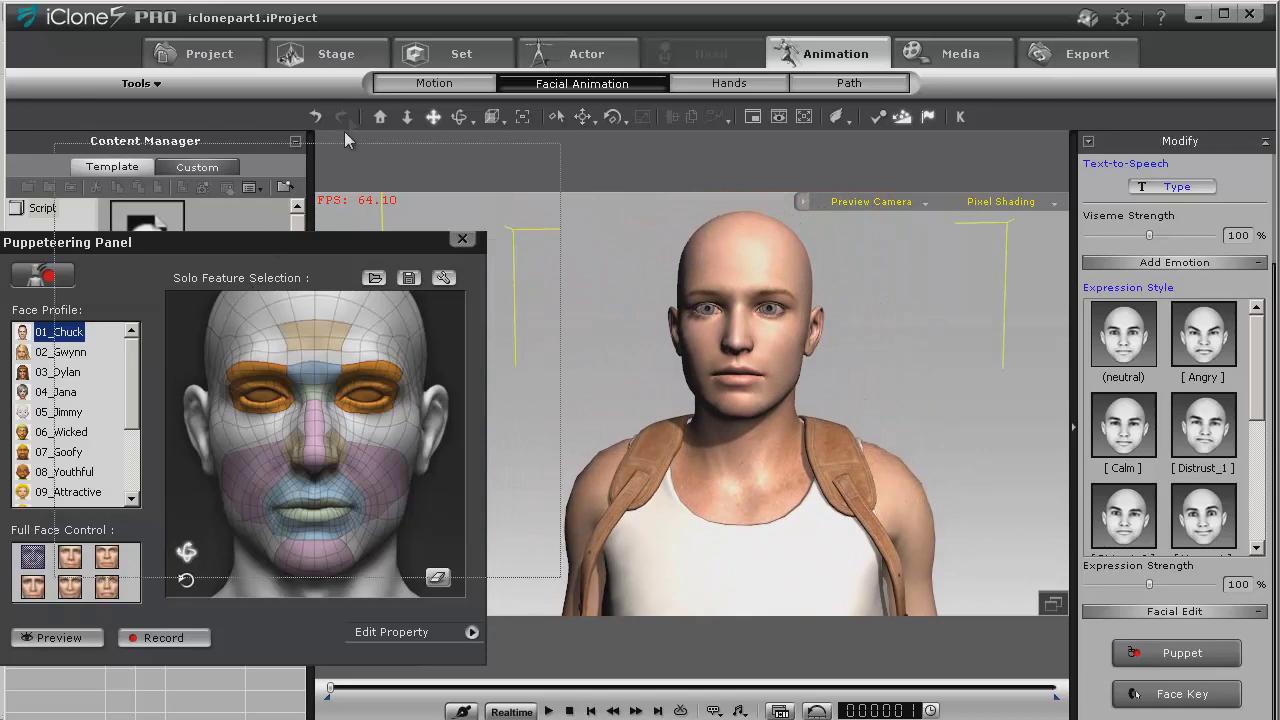
drag(263, 240, 317, 14)
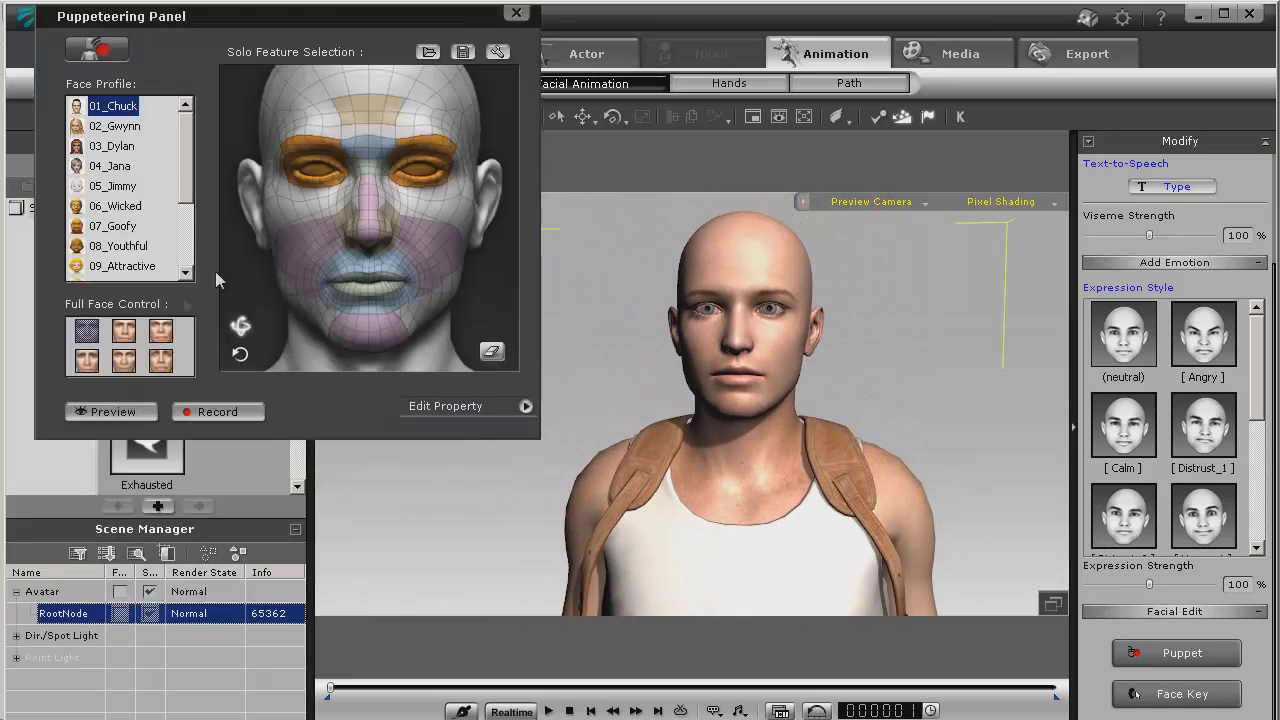
click(114, 207)
click(110, 411)
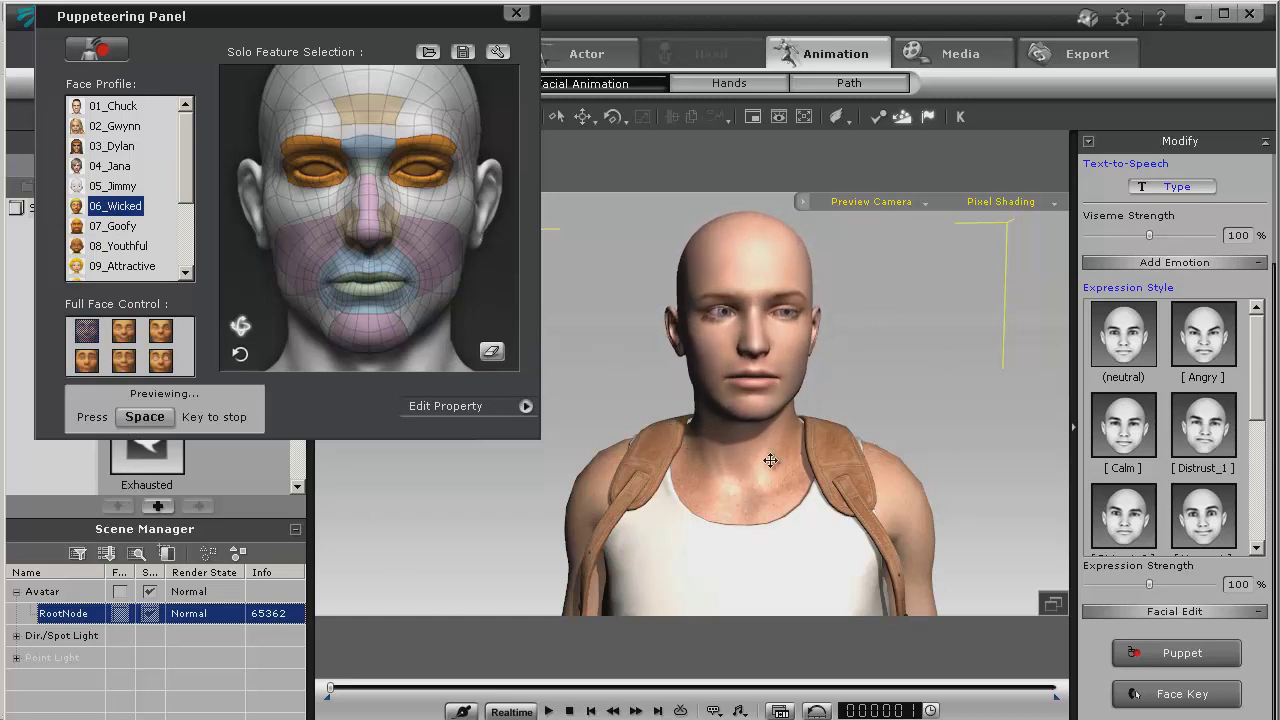
key(space)
Step: Preview facial puppeteering with the 3DX_Custom face profile, stop the preview and close the Puppeteering Panel
scroll(188, 272, down, 2)
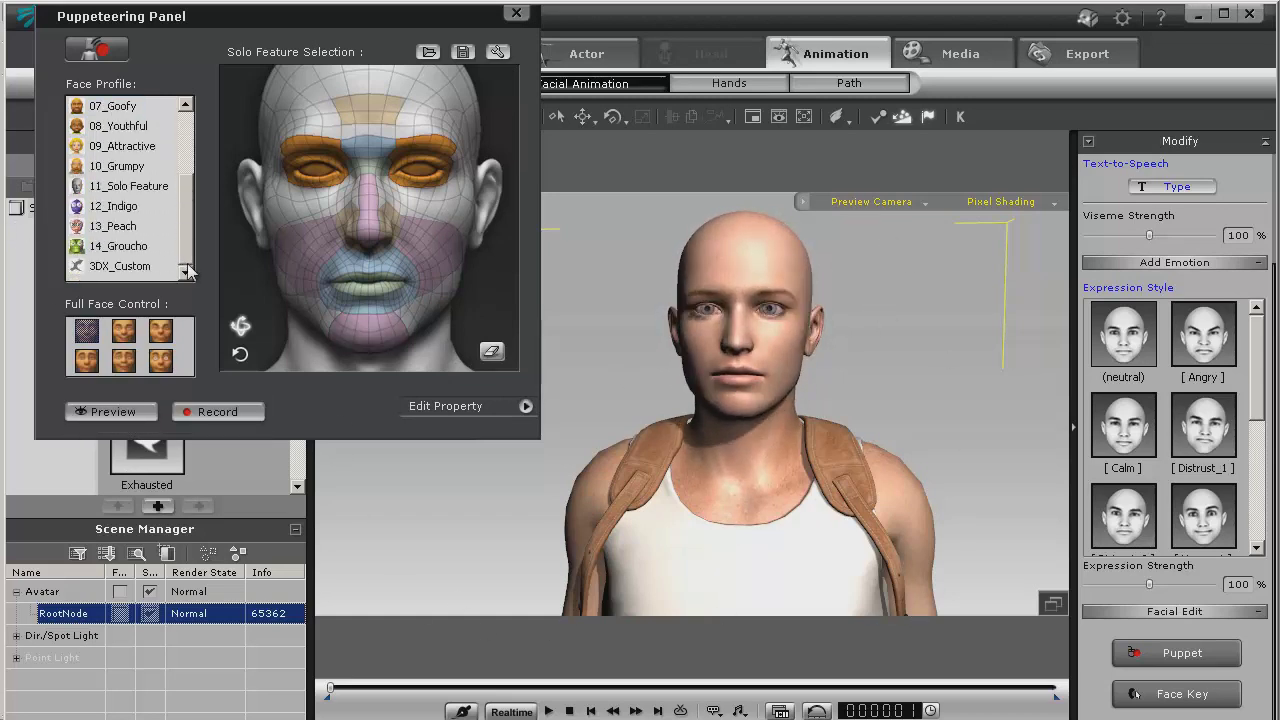
click(108, 268)
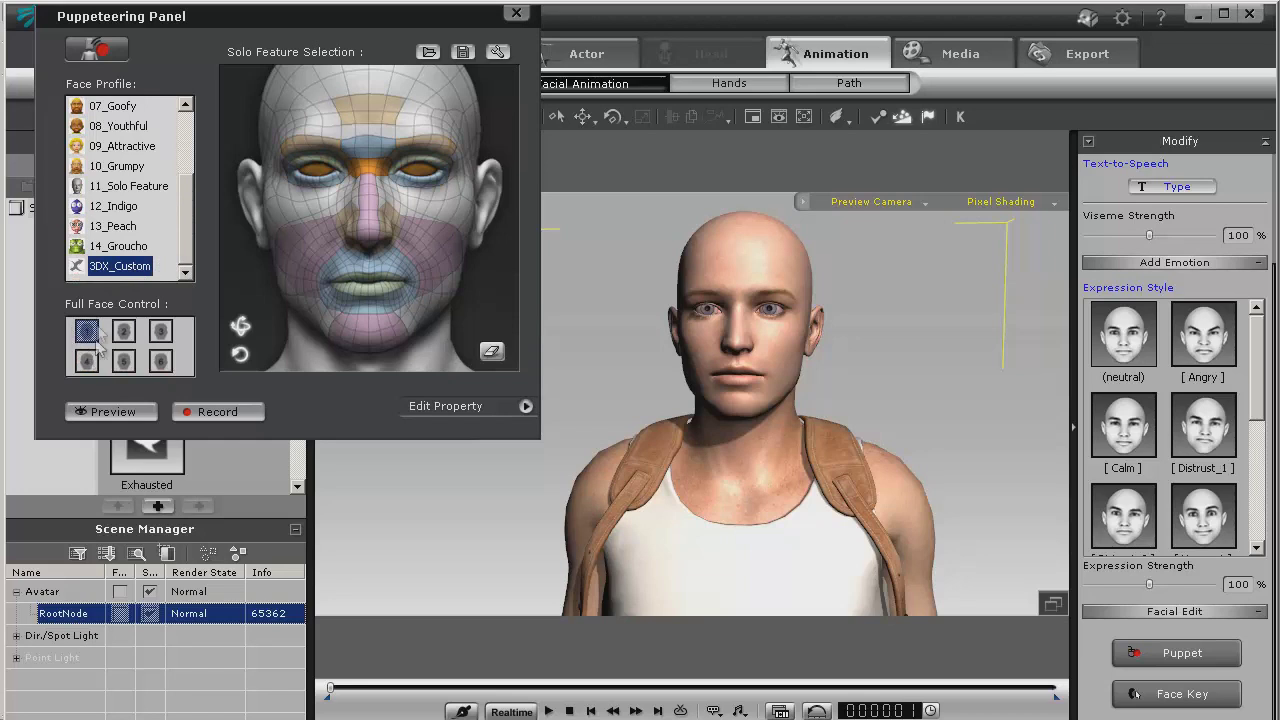
click(107, 412)
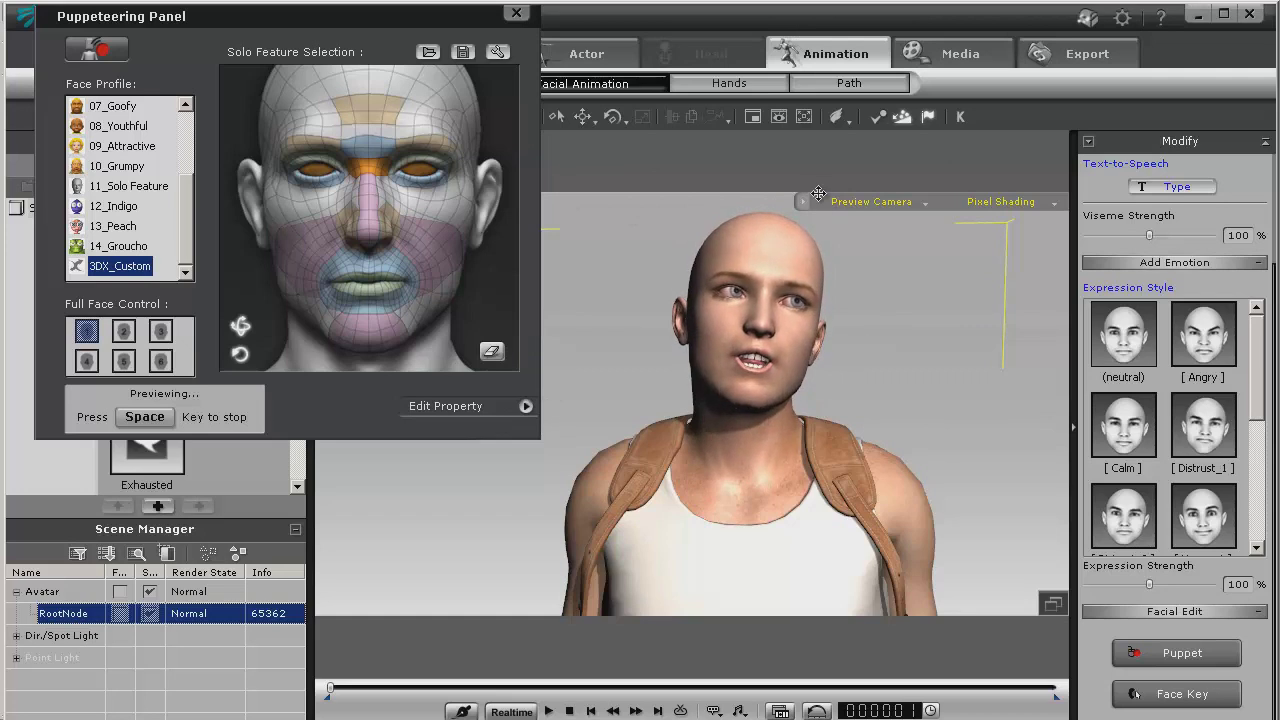
key(space)
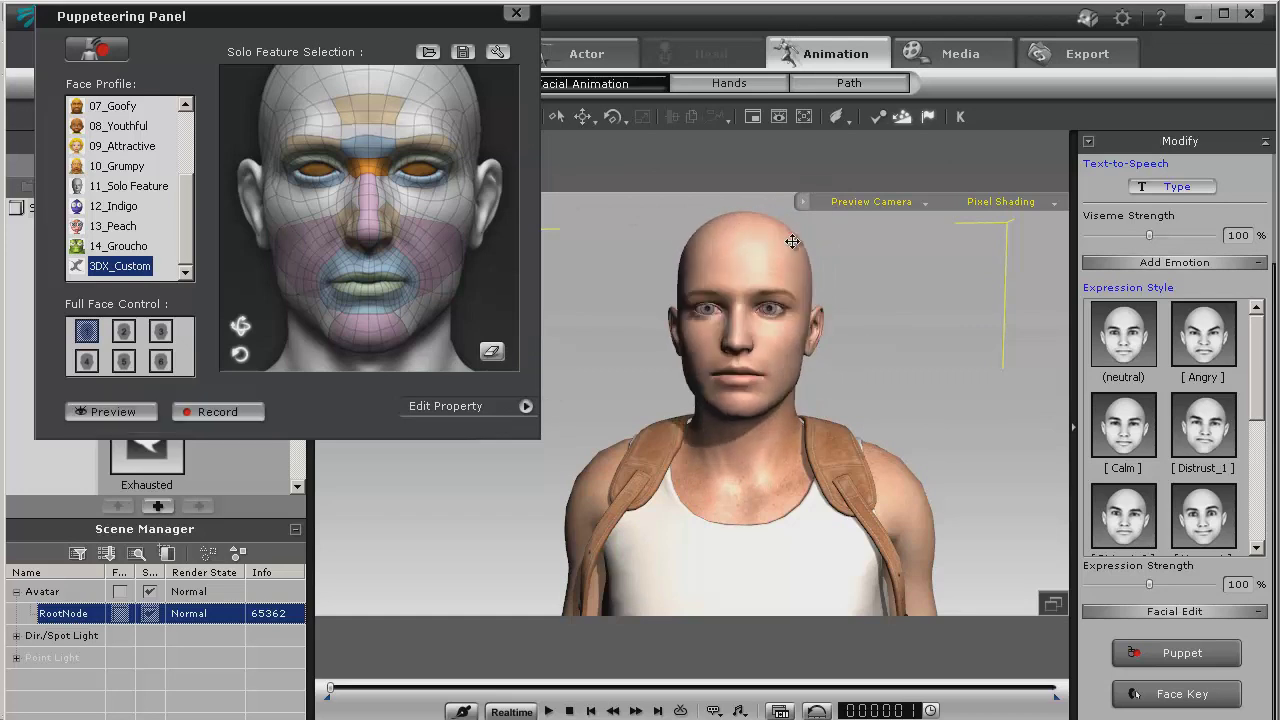
click(516, 13)
Step: Try opening the character's mouth with the chin muscle in the Face Key editor and close the editor
click(1182, 693)
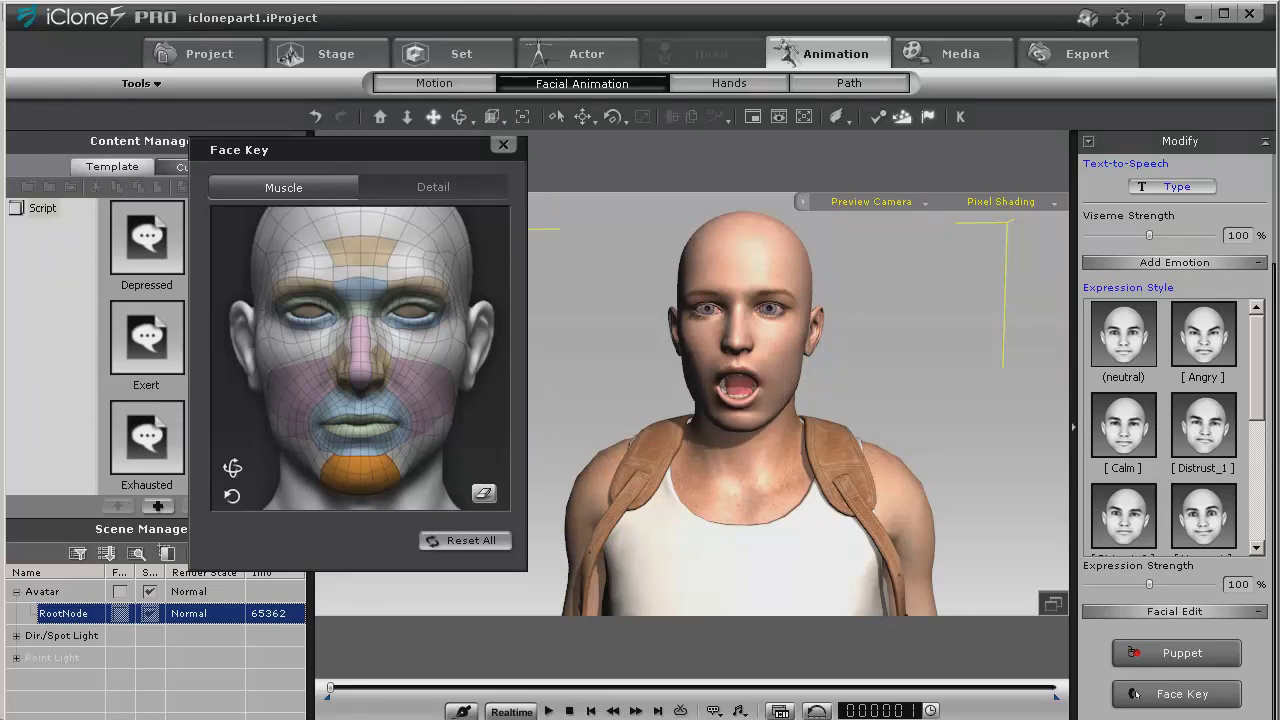
drag(325, 423, 335, 505)
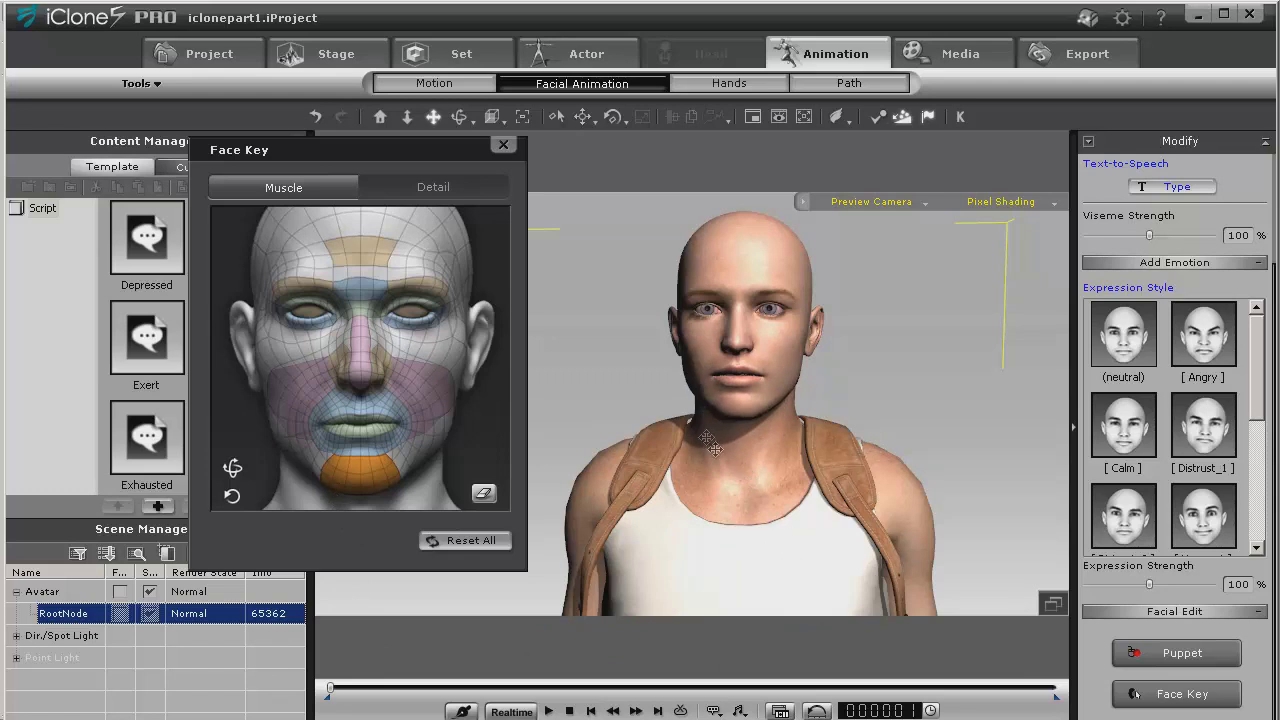
click(504, 145)
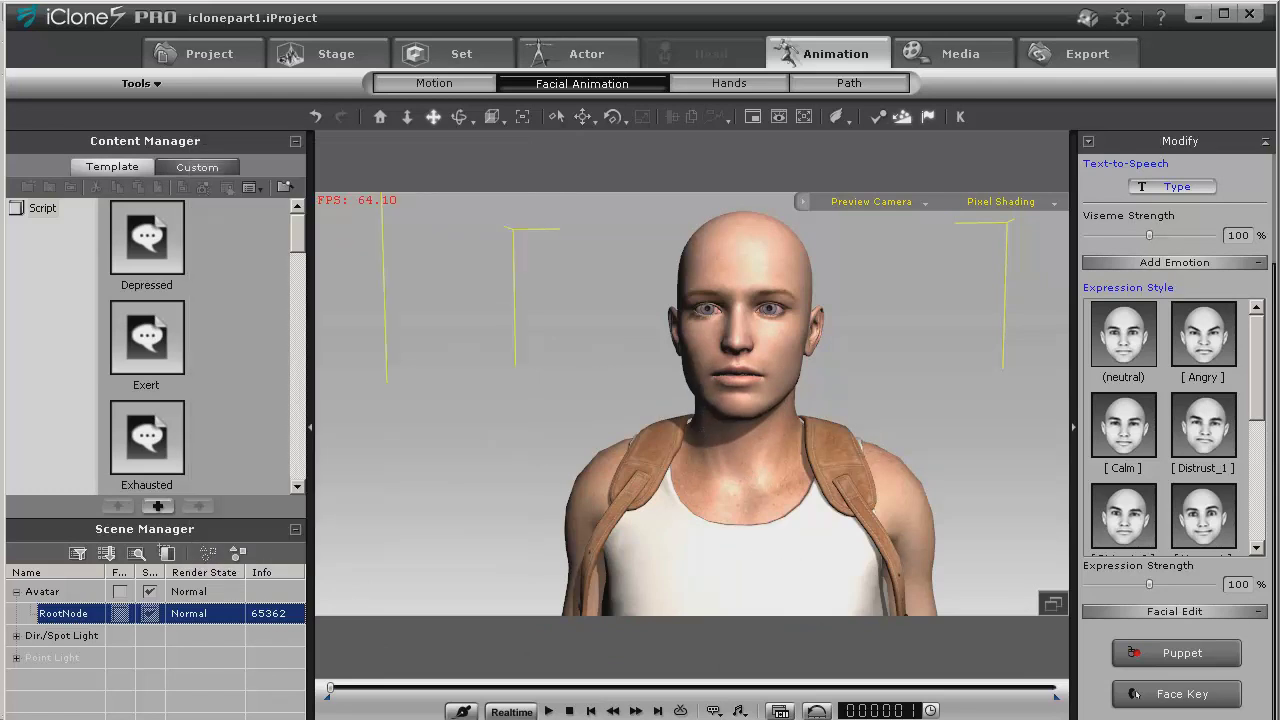